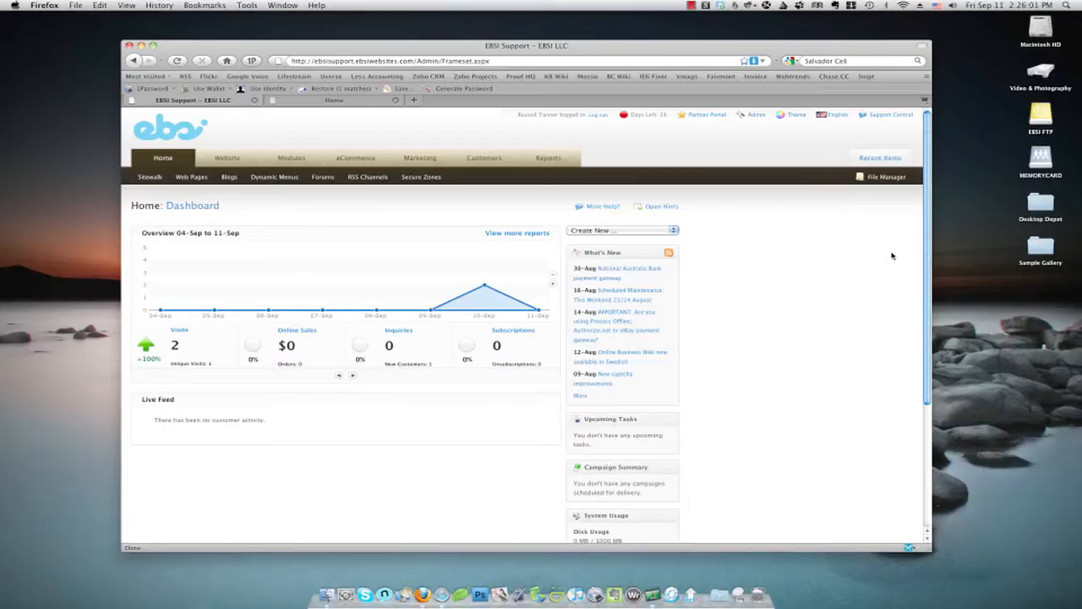
Open the Sample Gallery folder on the desktop to examine its image files, and close it again
{"action": "left_click", "coordinate": [1007, 288]}
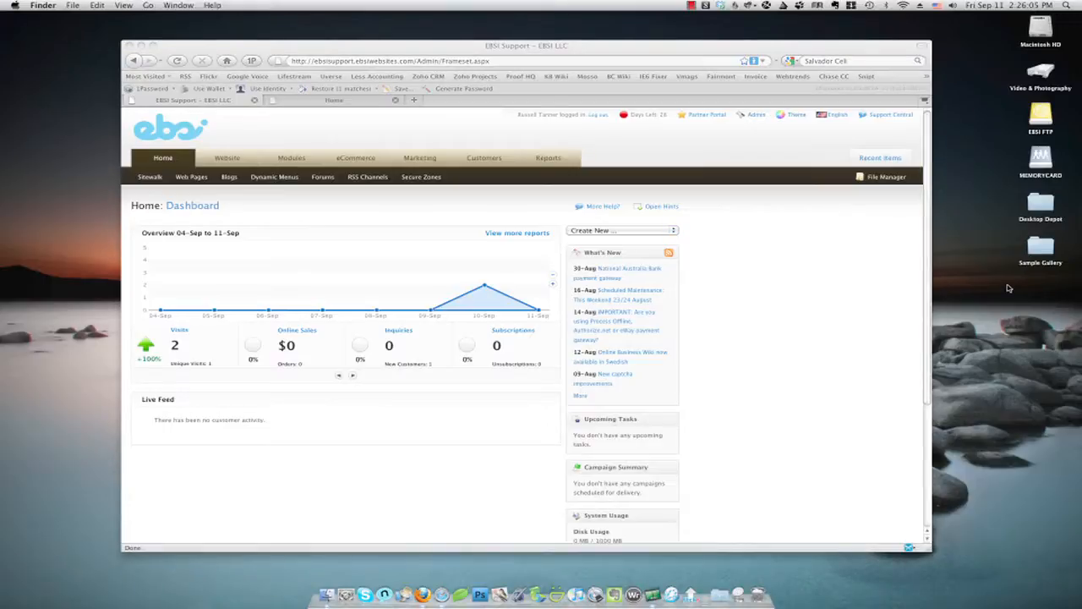
{"action": "left_click", "coordinate": [1043, 246]}
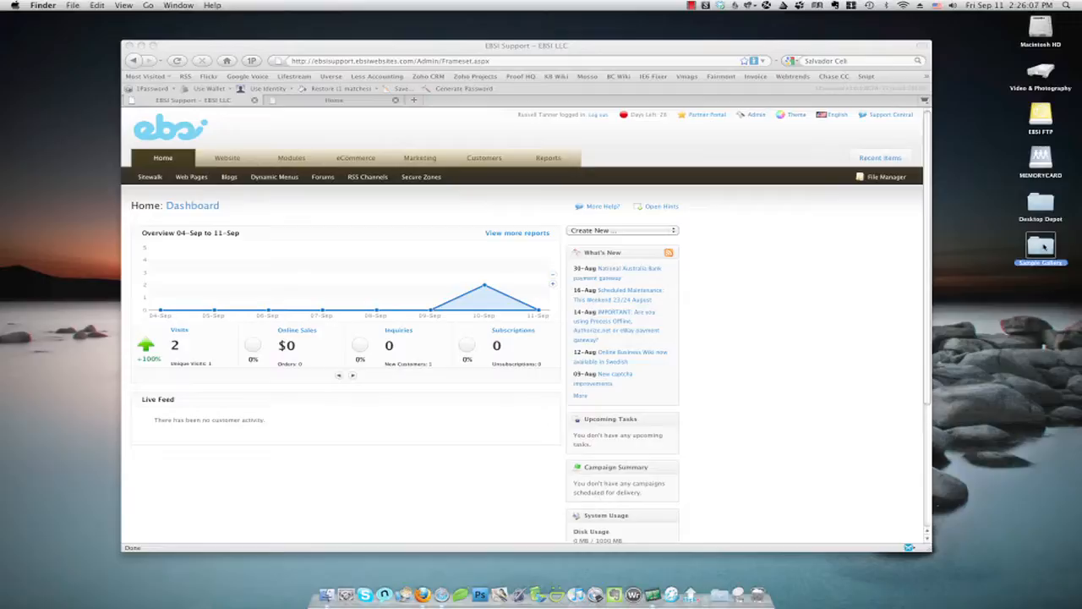
{"action": "double_click", "coordinate": [1041, 246]}
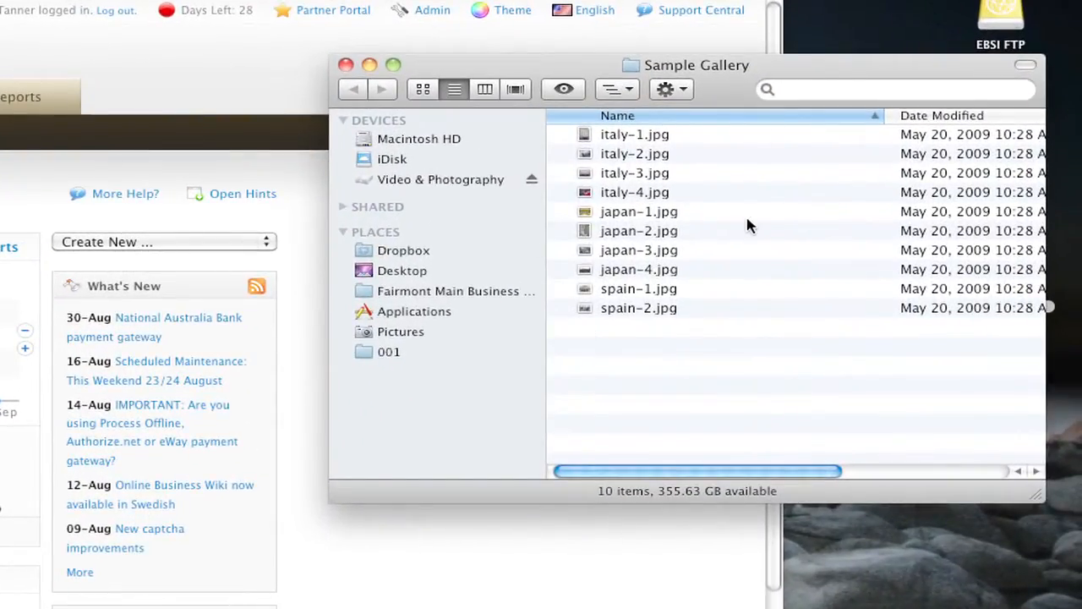
{"action": "left_click", "coordinate": [346, 66]}
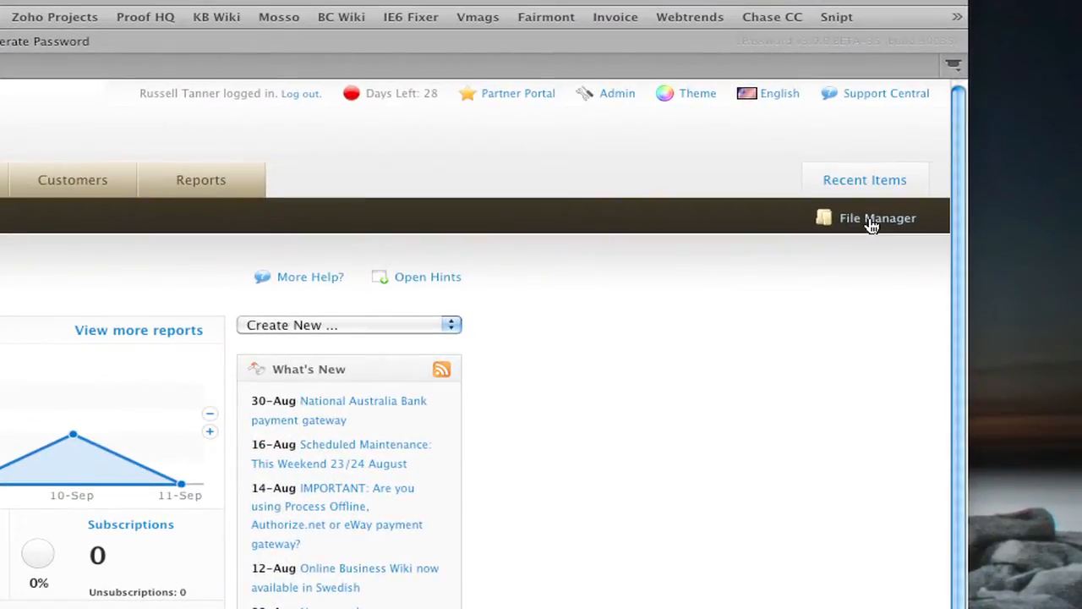
Create a folder named "gallery" inside the Images folder of the site's File Manager
{"action": "left_click", "coordinate": [872, 221]}
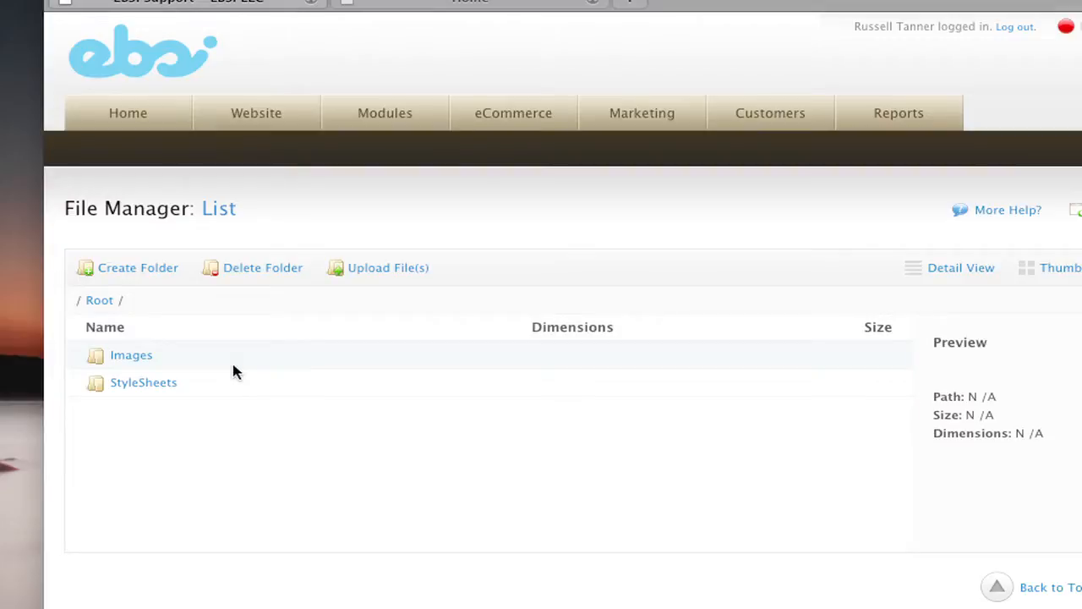
{"action": "left_click", "coordinate": [131, 356]}
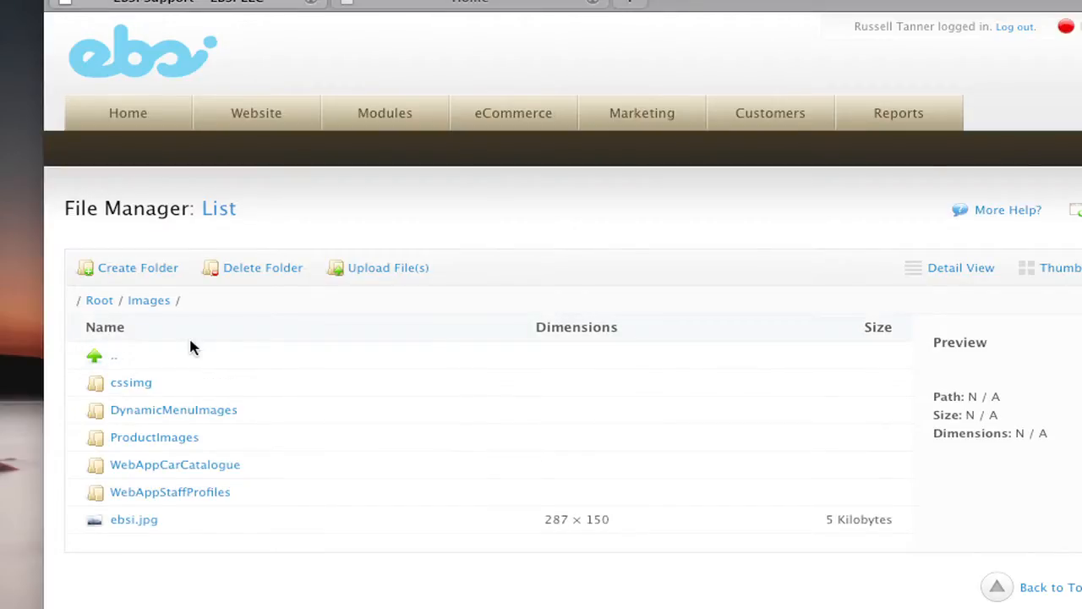
{"action": "left_click", "coordinate": [137, 269]}
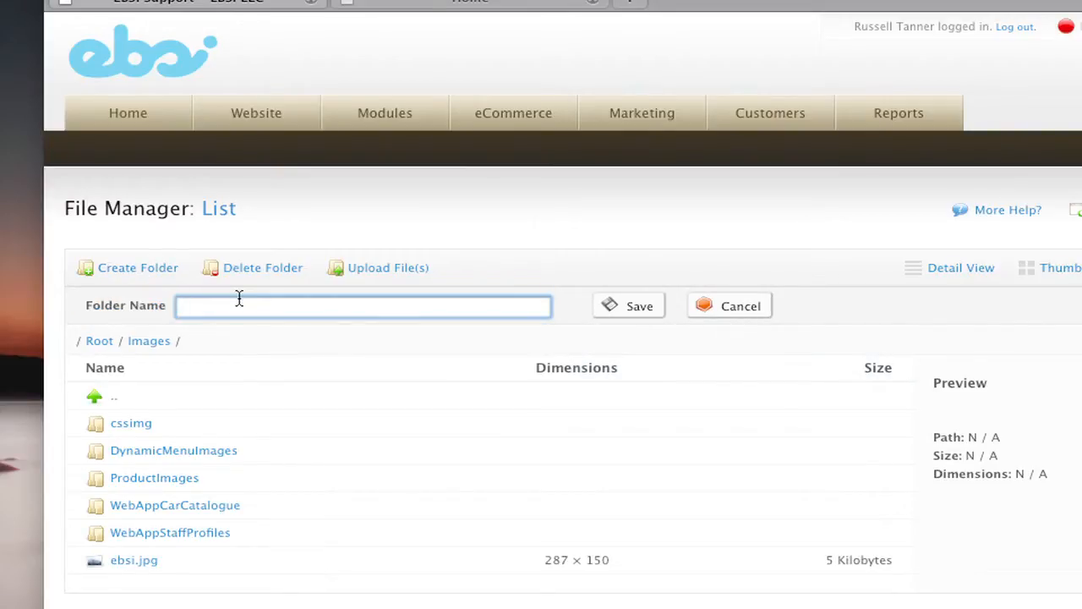
{"action": "type", "text": "gallery"}
{"action": "left_click", "coordinate": [633, 306]}
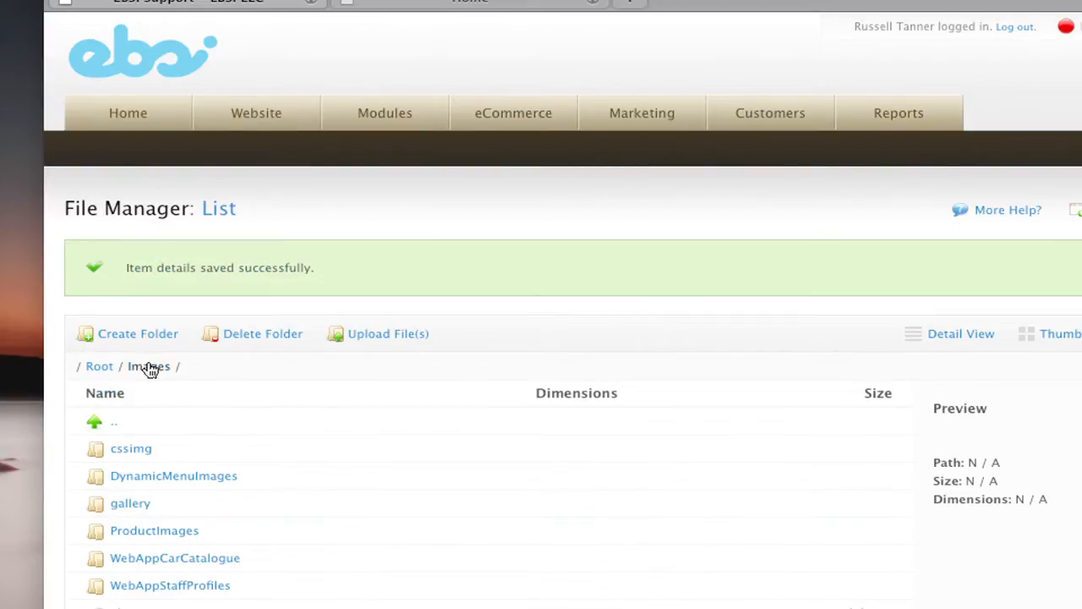
{"action": "left_click_drag", "start_coordinate": [193, 368], "coordinate": [122, 366]}
{"action": "left_click", "coordinate": [201, 393]}
{"action": "left_click_drag", "start_coordinate": [156, 505], "coordinate": [109, 510]}
{"action": "left_click", "coordinate": [273, 396]}
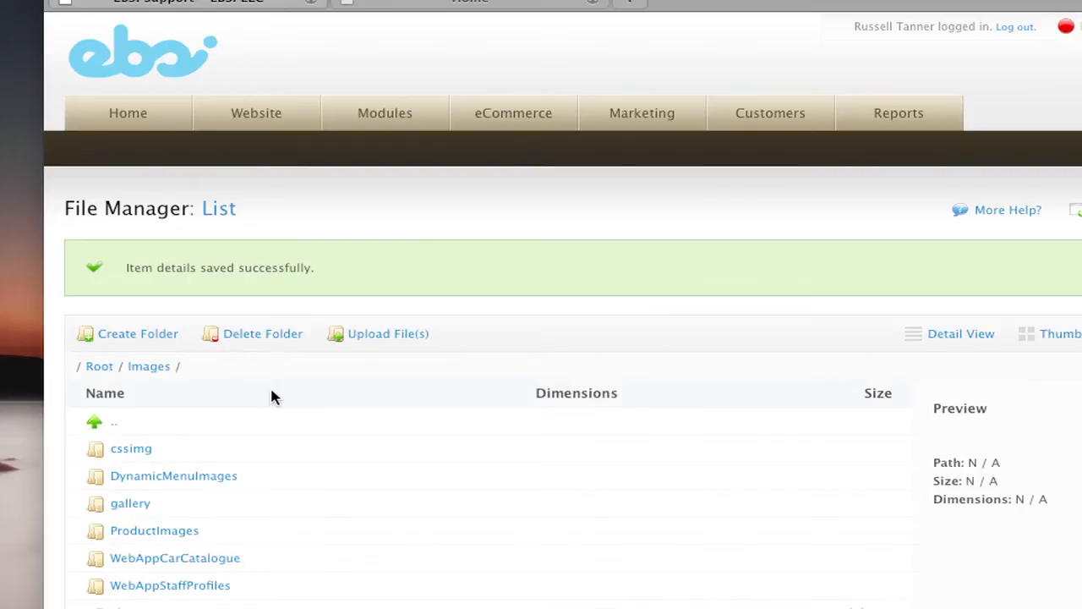
Prepare a file upload into the new gallery folder with five file slots
{"action": "left_click", "coordinate": [137, 505]}
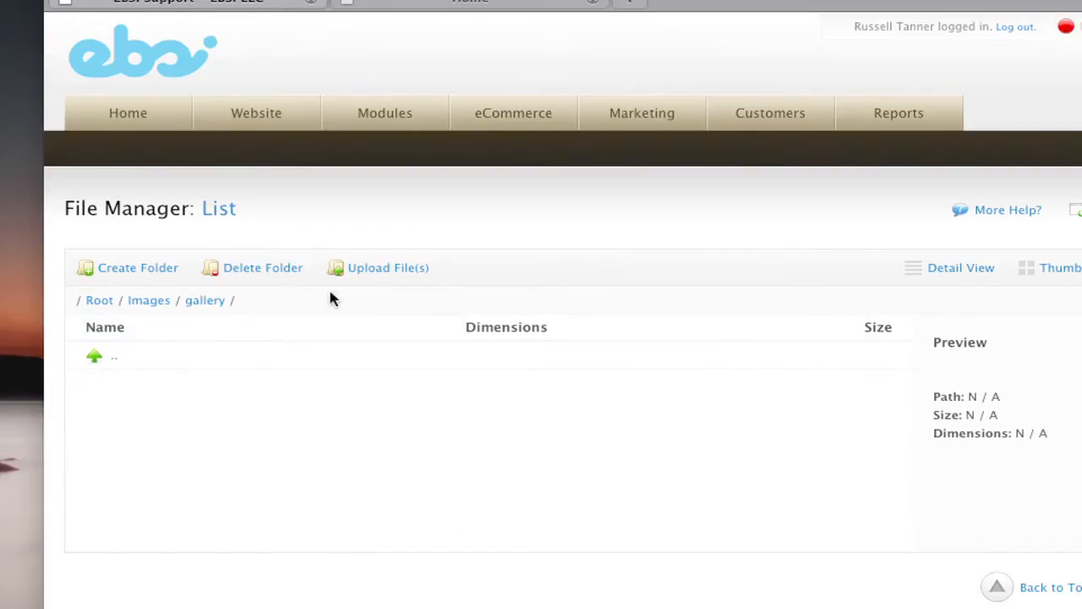
{"action": "left_click", "coordinate": [368, 270]}
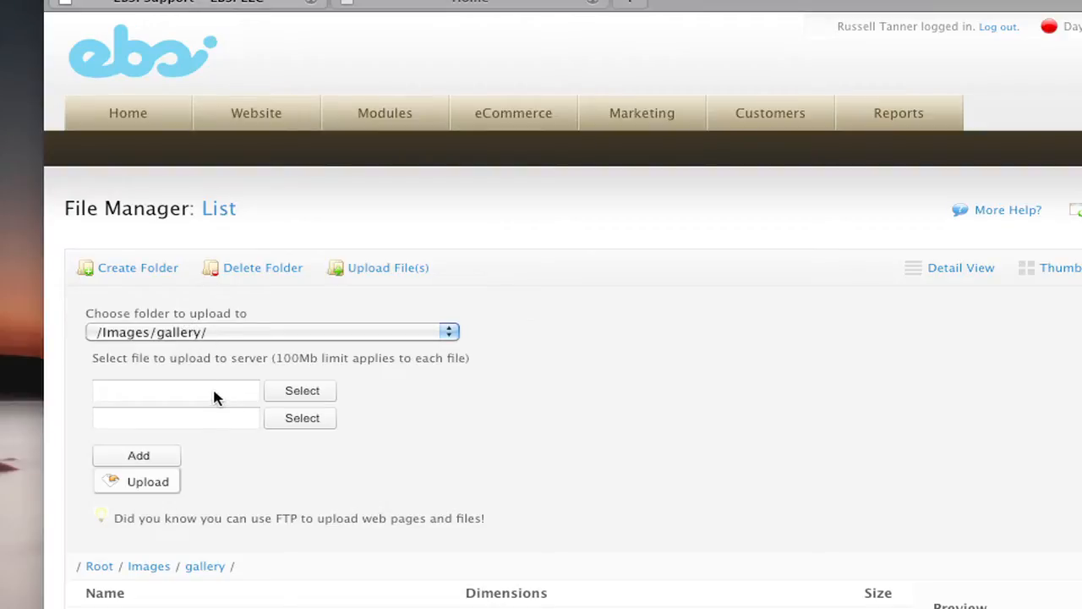
{"action": "left_click", "coordinate": [160, 461]}
{"action": "left_click", "coordinate": [160, 485]}
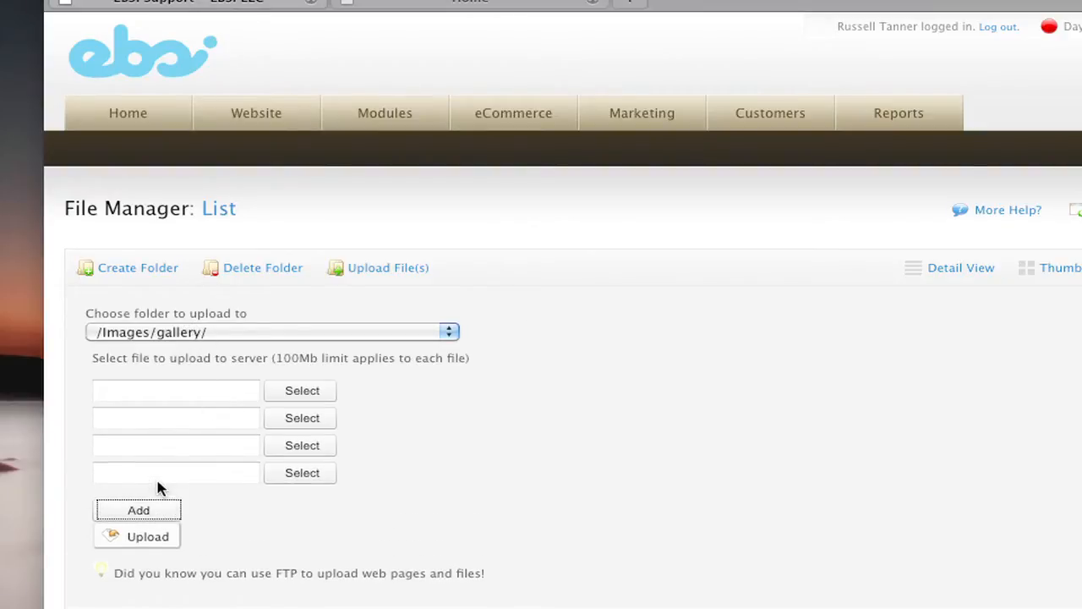
{"action": "left_click", "coordinate": [158, 508]}
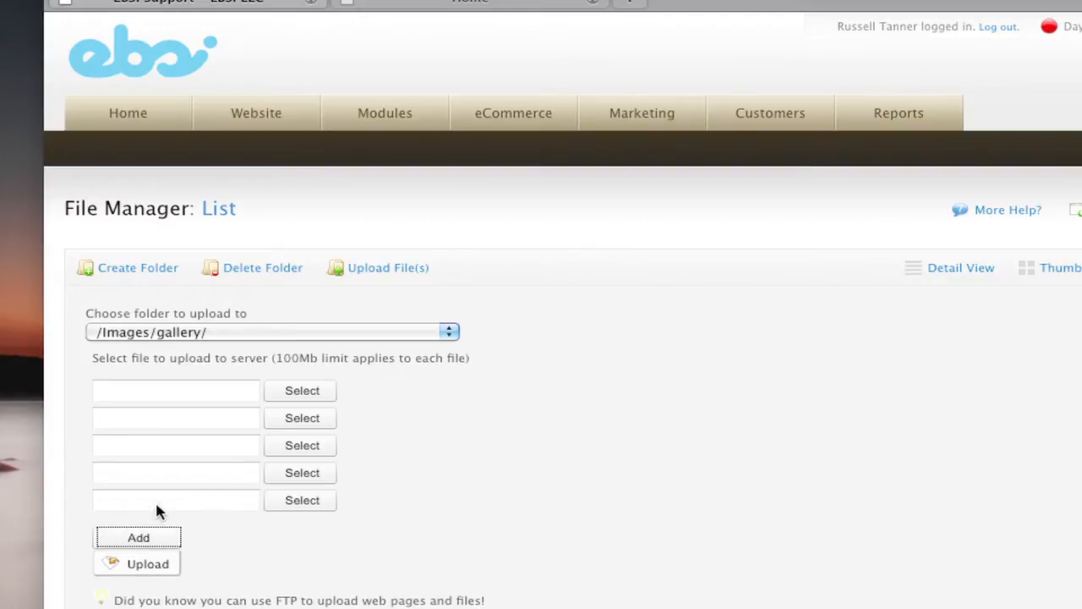
Choose spain-2.jpg and spain-1.jpg from the Sample Gallery folder for the first two upload slots
{"action": "left_click", "coordinate": [302, 388]}
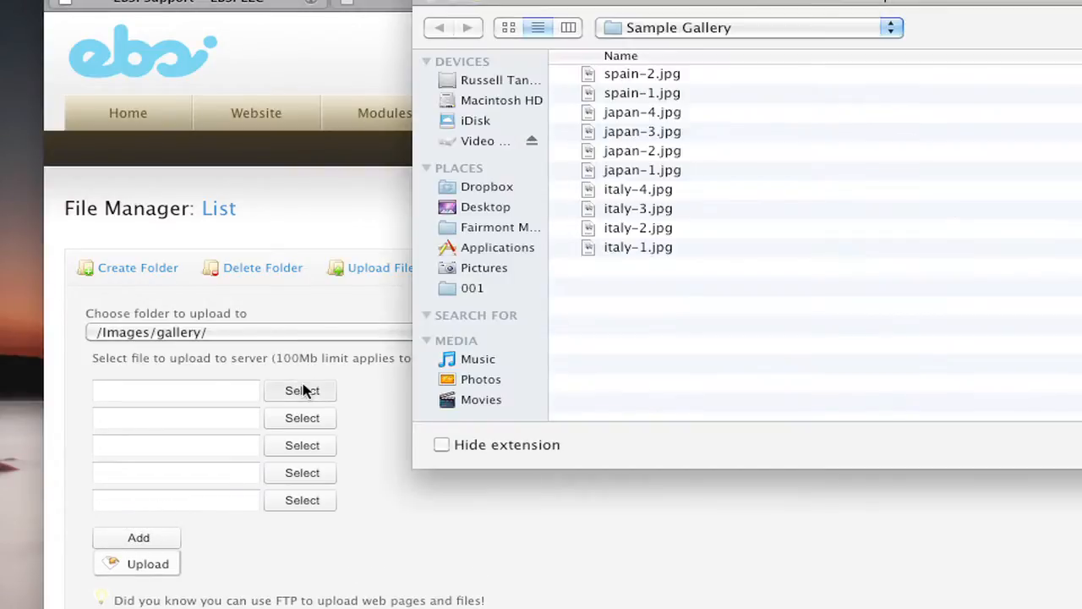
{"action": "left_click", "coordinate": [643, 74]}
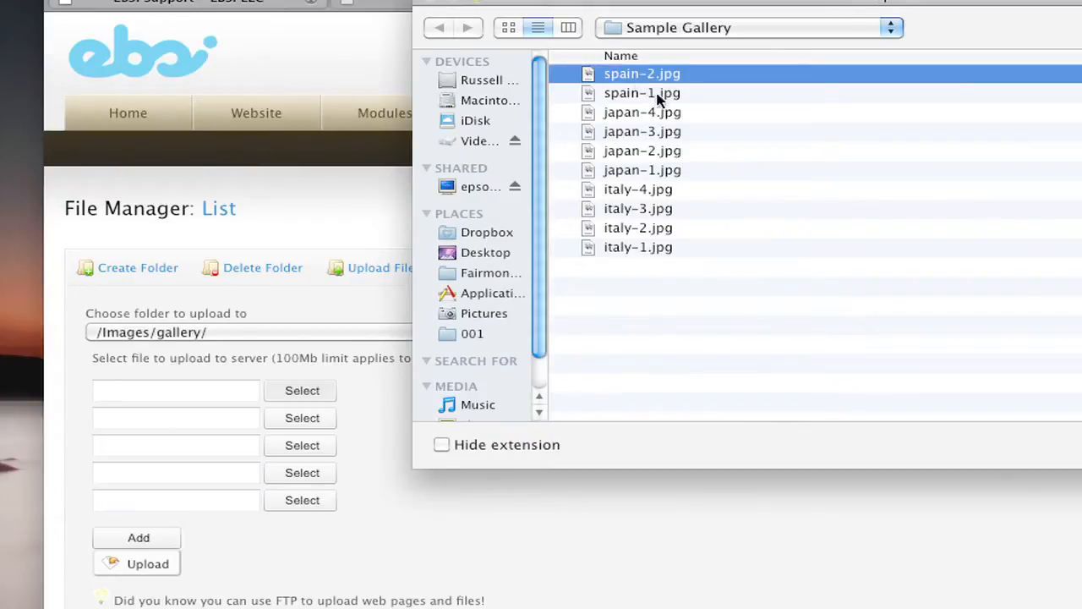
{"action": "key", "text": "Return"}
{"action": "left_click", "coordinate": [321, 418]}
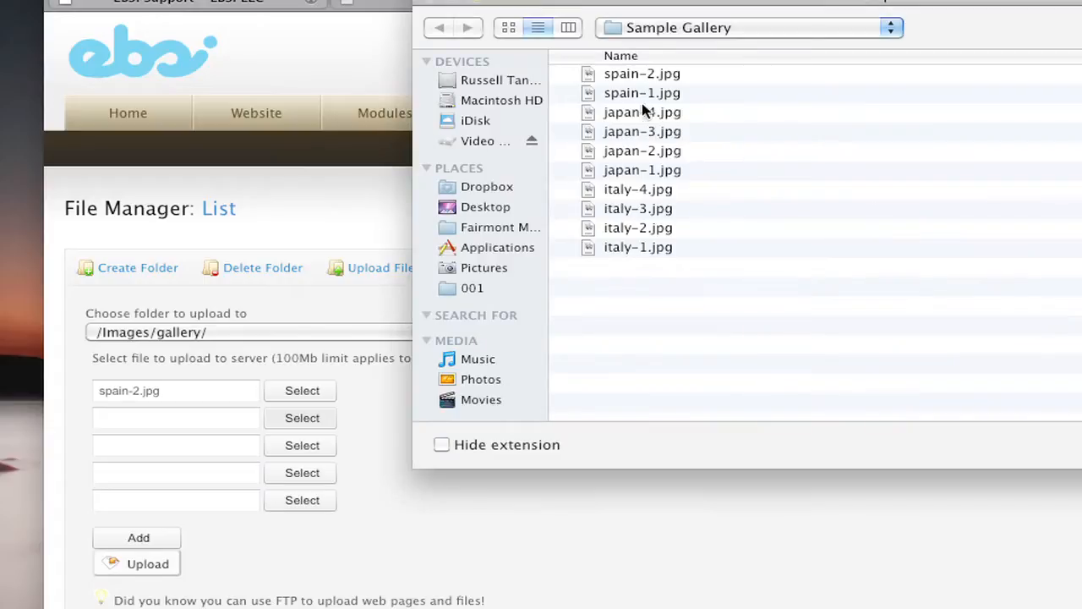
{"action": "left_click", "coordinate": [643, 94]}
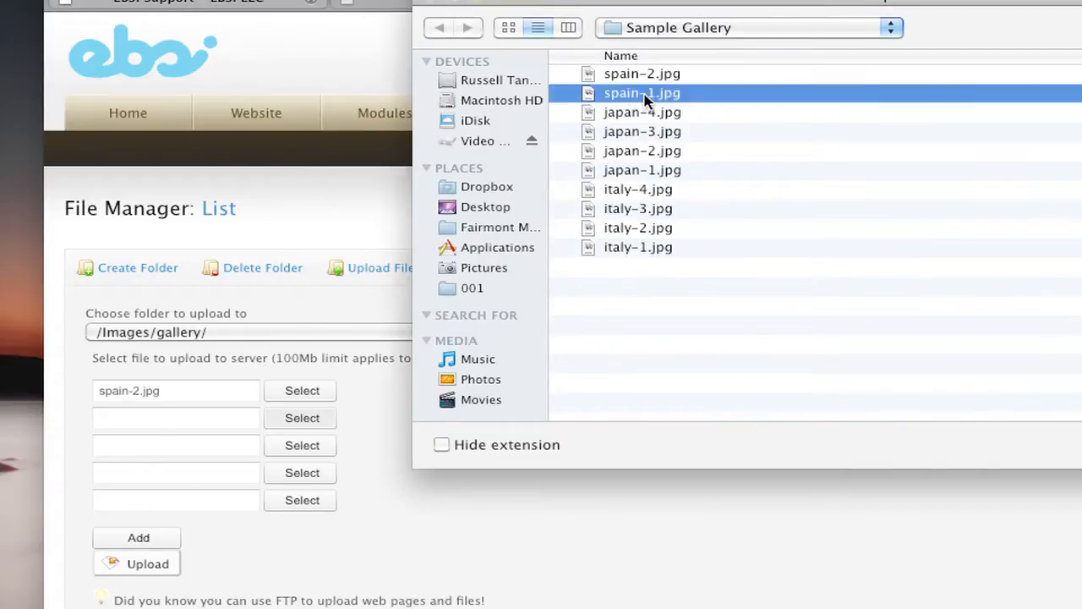
{"action": "key", "text": "Return"}
Choose japan-4.jpg, japan-3.jpg and japan-2.jpg for the remaining three slots and upload all five images
{"action": "left_click", "coordinate": [298, 446]}
{"action": "left_click", "coordinate": [657, 111]}
{"action": "key", "text": "Return"}
{"action": "left_click", "coordinate": [315, 475]}
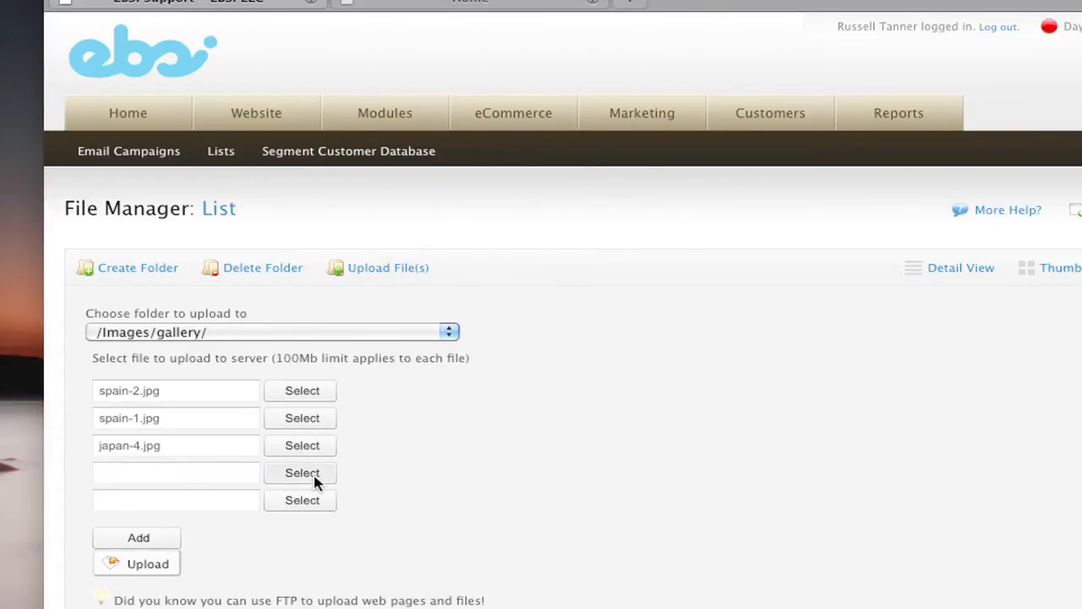
{"action": "double_click", "coordinate": [647, 134]}
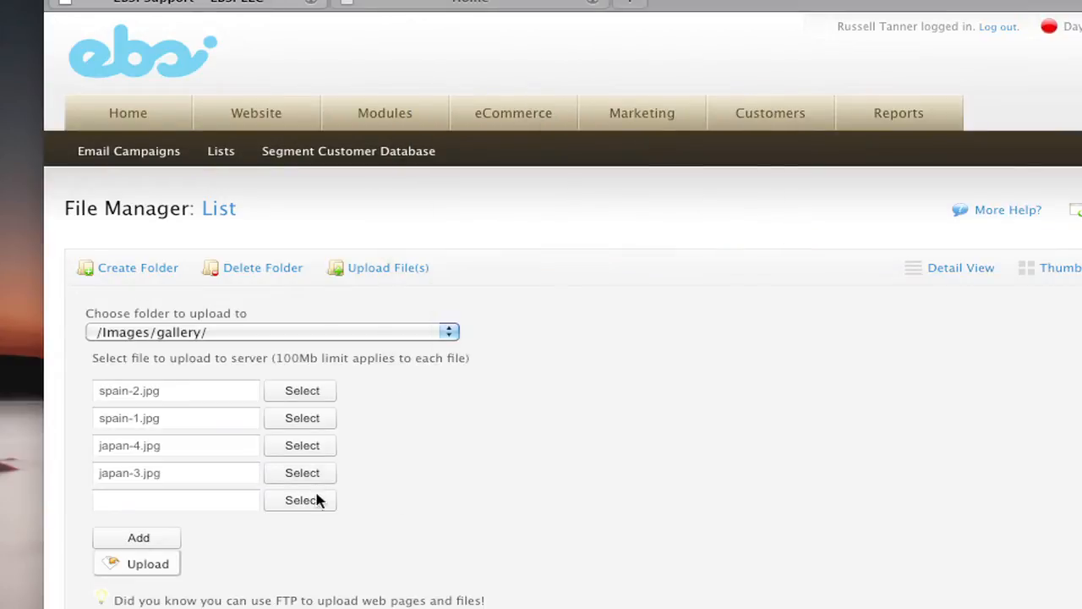
{"action": "left_click", "coordinate": [314, 500]}
{"action": "double_click", "coordinate": [634, 157]}
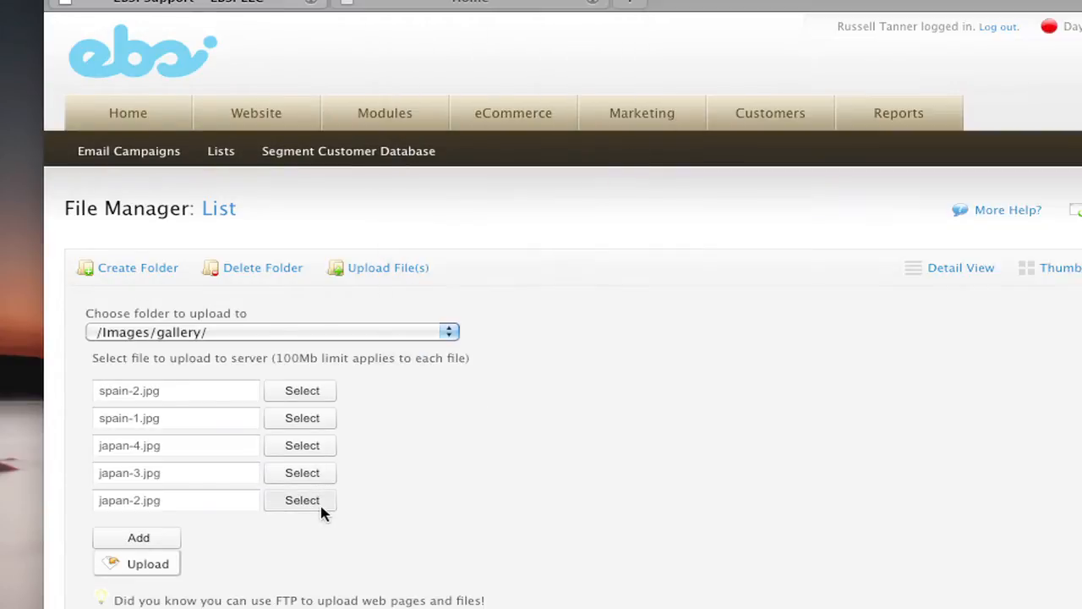
{"action": "left_click", "coordinate": [152, 572]}
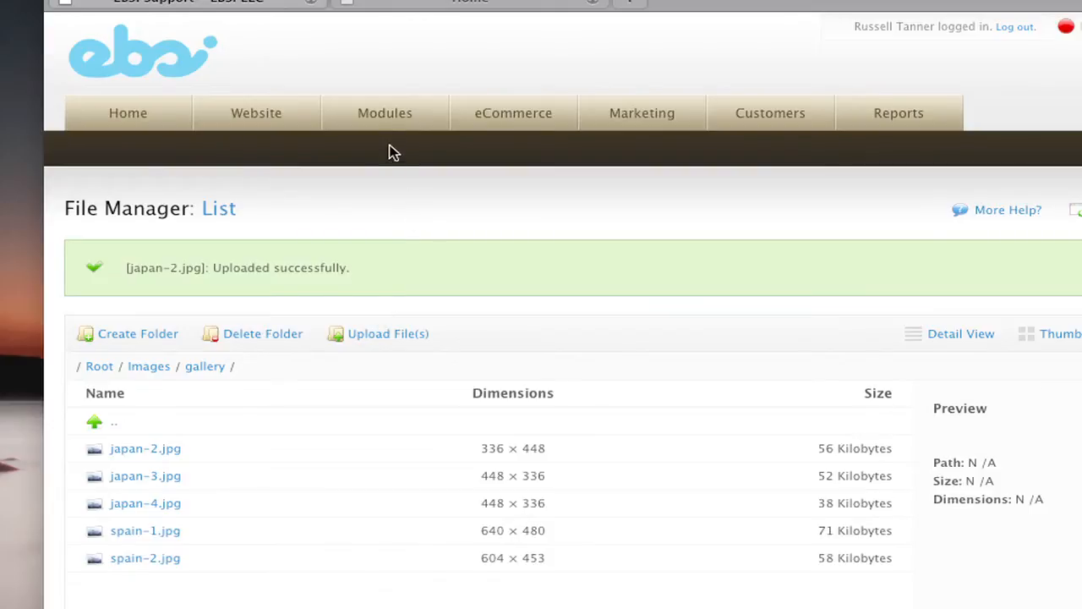
Create a new photo gallery named "Gallery" with /Images/gallery/ as its images folder and continue to its items
{"action": "mouse_move", "coordinate": [391, 114]}
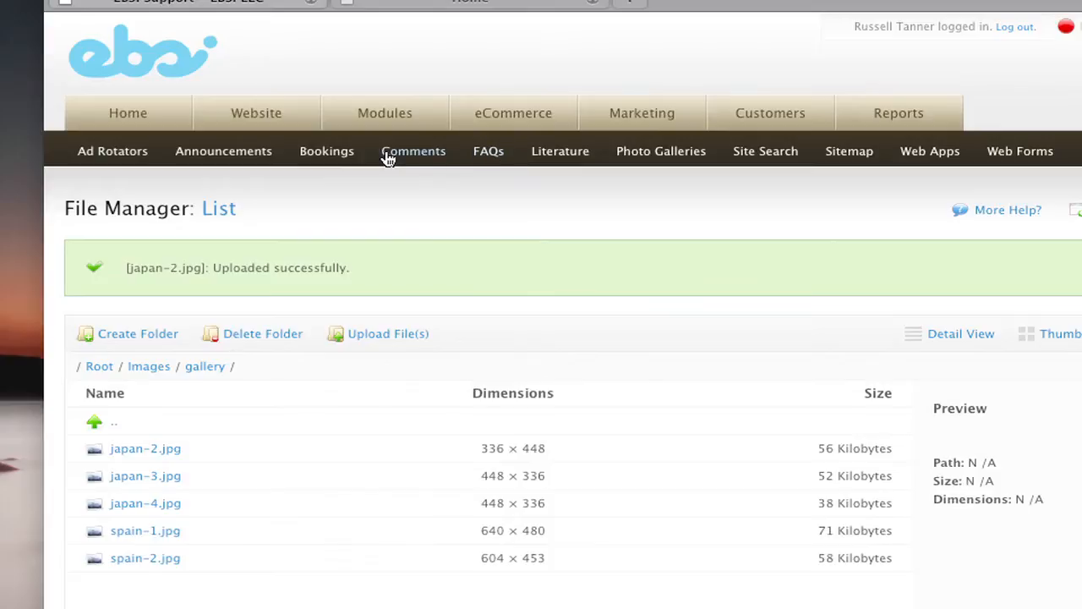
{"action": "left_click", "coordinate": [649, 157]}
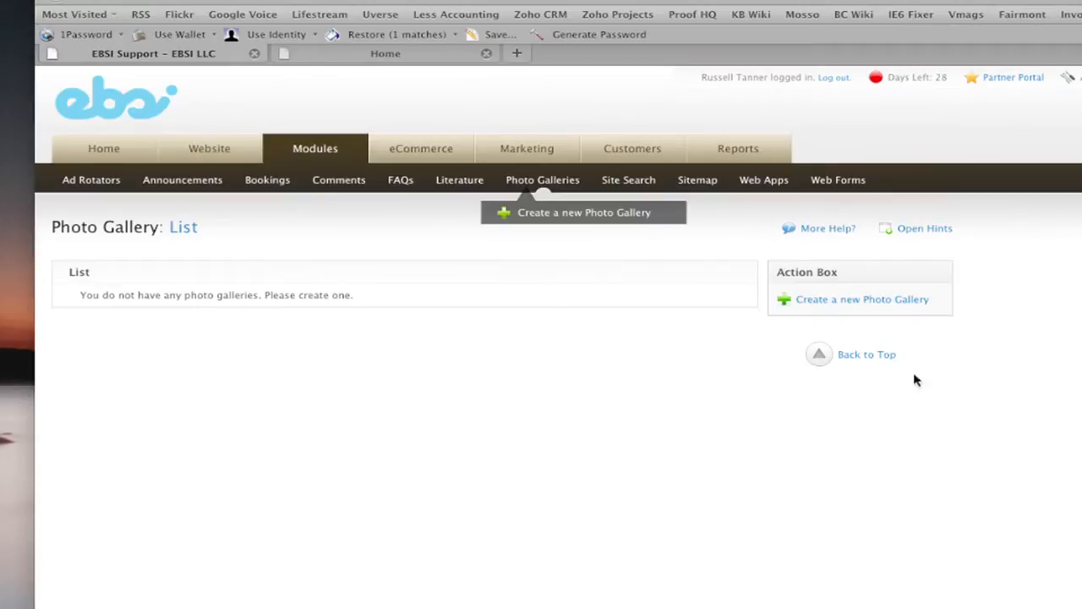
{"action": "left_click", "coordinate": [842, 304]}
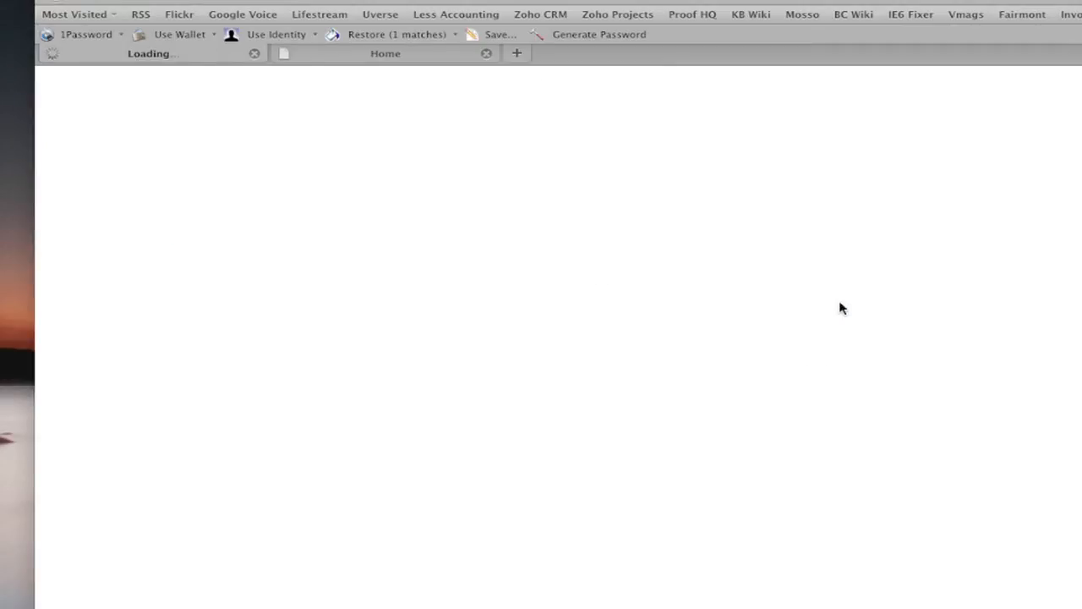
{"action": "left_click", "coordinate": [143, 321]}
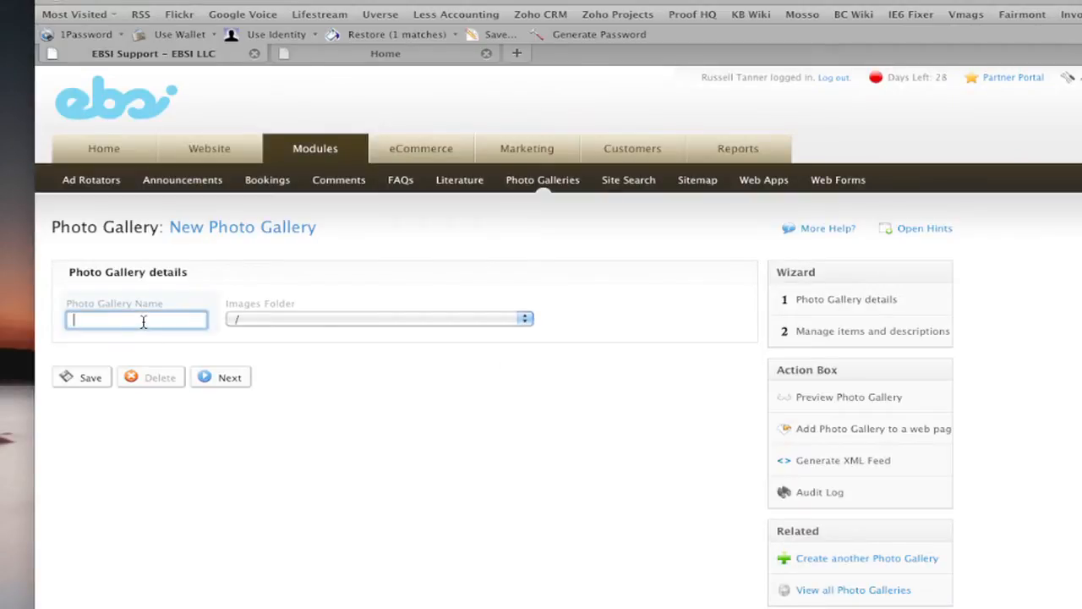
{"action": "type", "text": "Gallery"}
{"action": "left_click", "coordinate": [322, 357]}
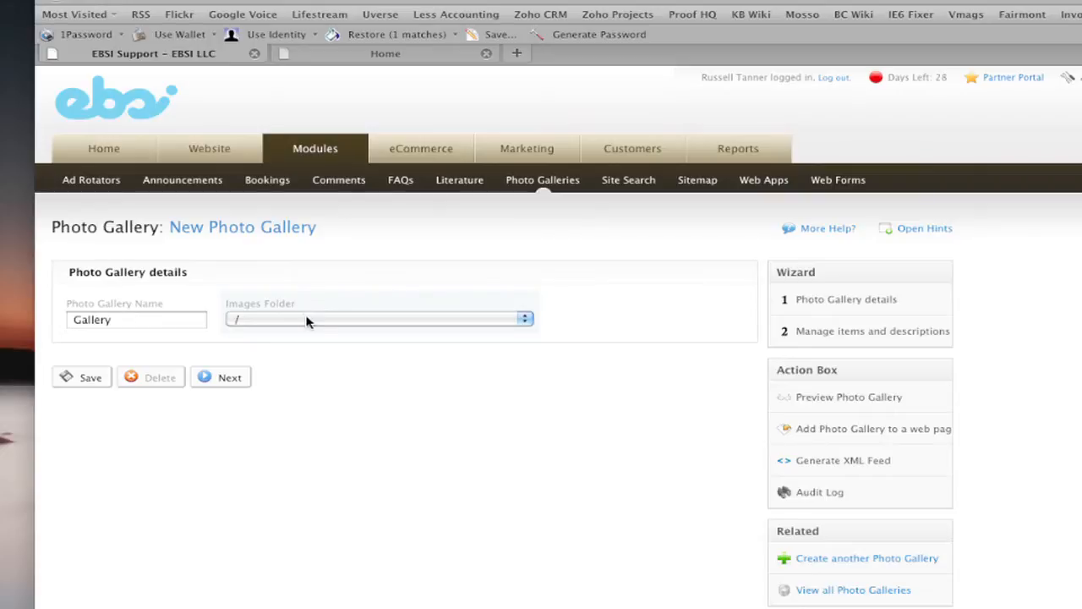
{"action": "left_click", "coordinate": [307, 323]}
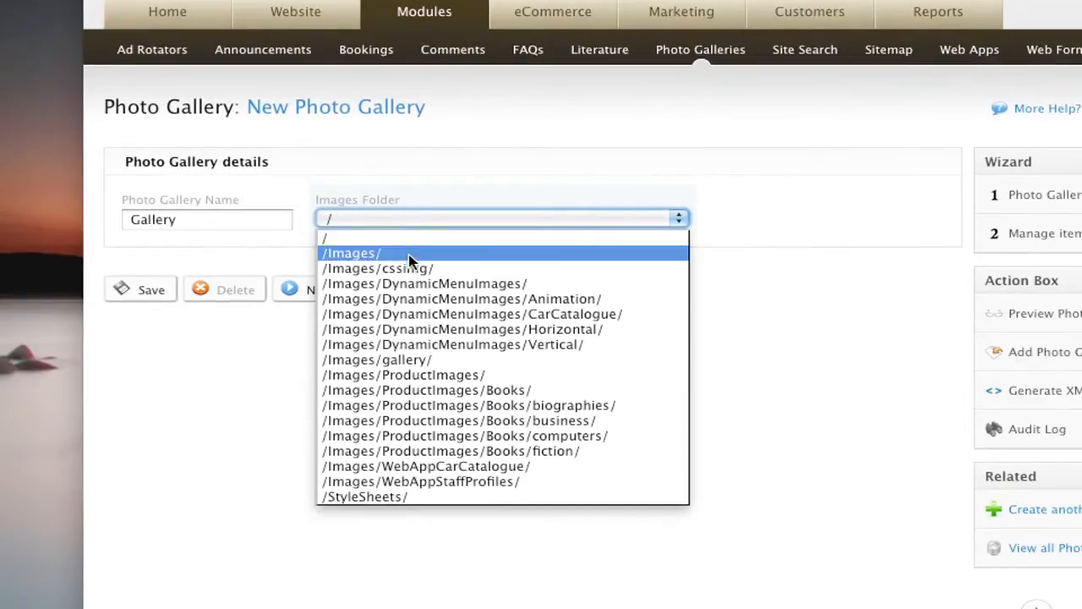
{"action": "left_click", "coordinate": [423, 360]}
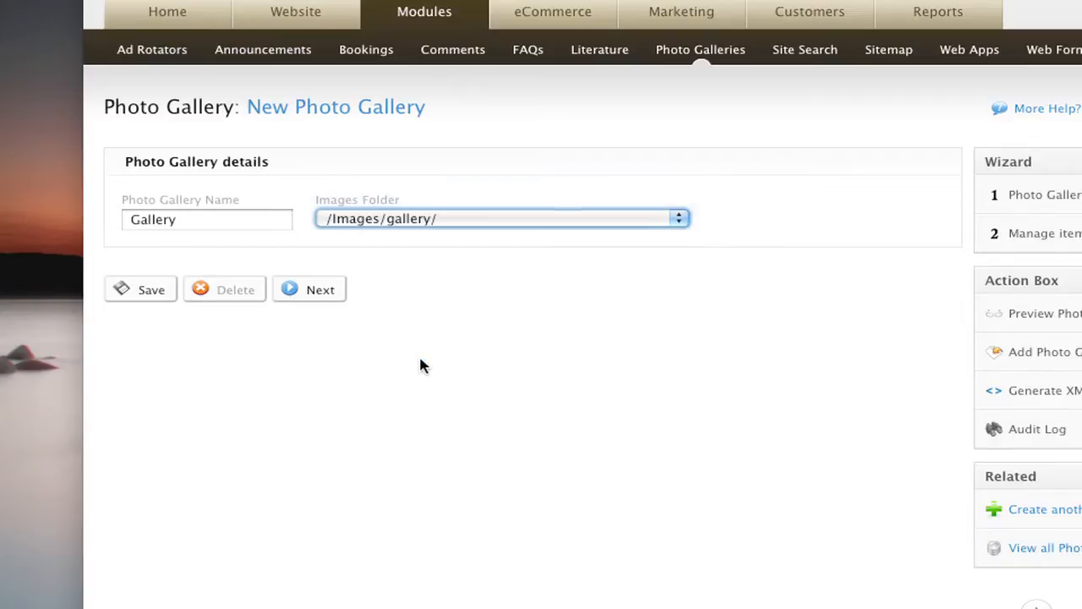
{"action": "left_click", "coordinate": [308, 290]}
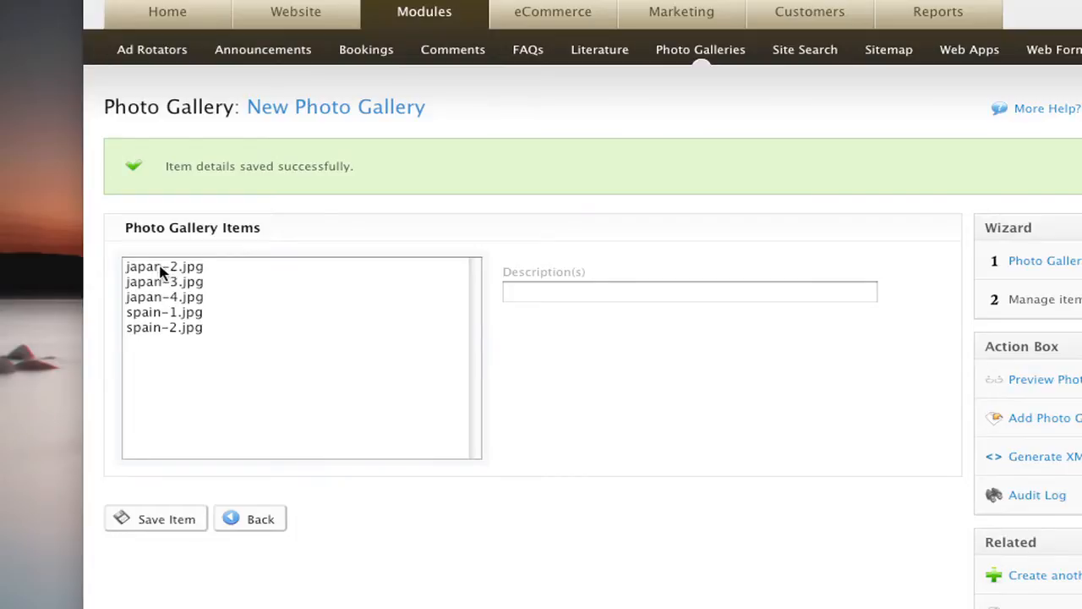
Give japan-2.jpg the description "Japan 2" and save the gallery item
{"action": "left_click", "coordinate": [160, 268]}
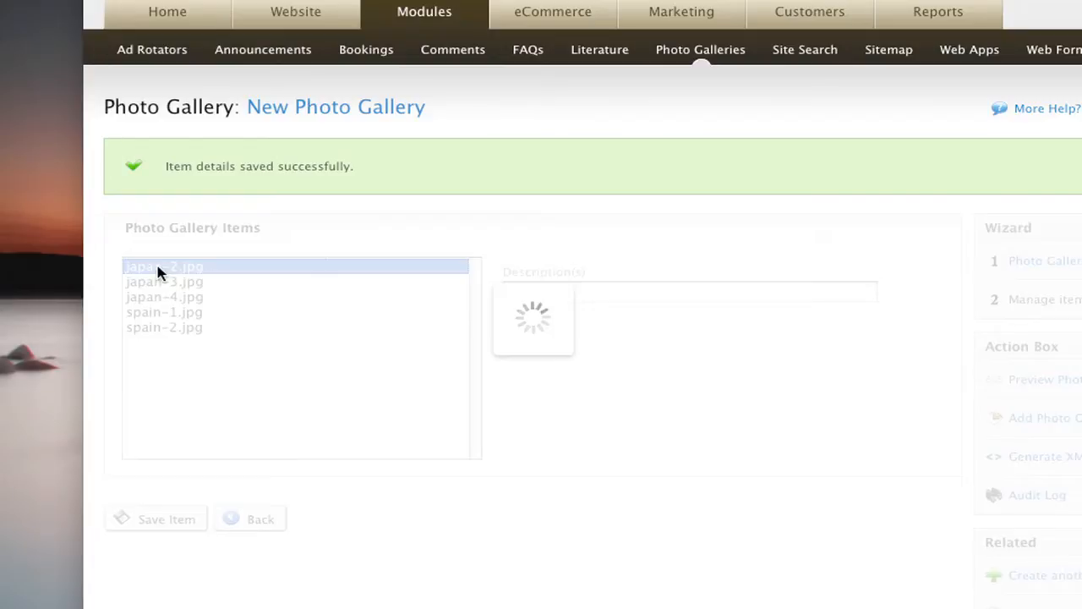
{"action": "left_click", "coordinate": [522, 225]}
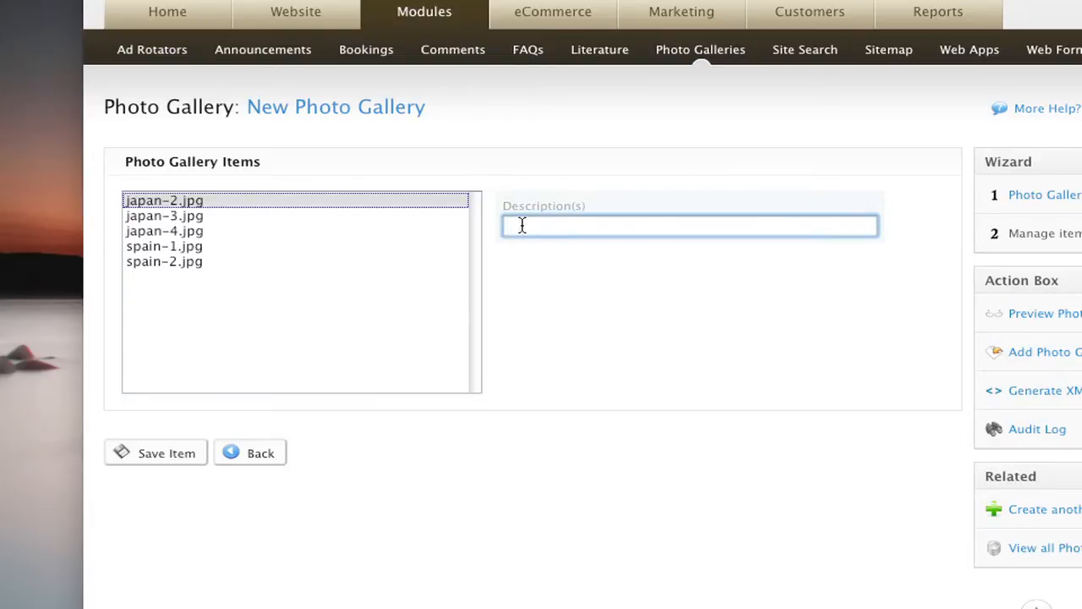
{"action": "type", "text": "Japan 2"}
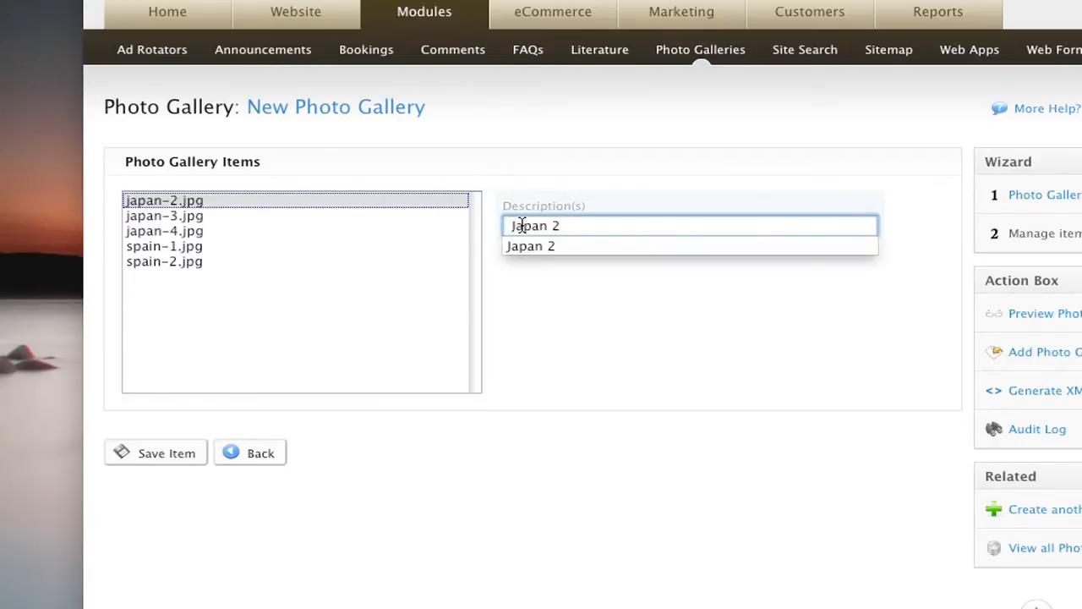
{"action": "key", "text": "Return"}
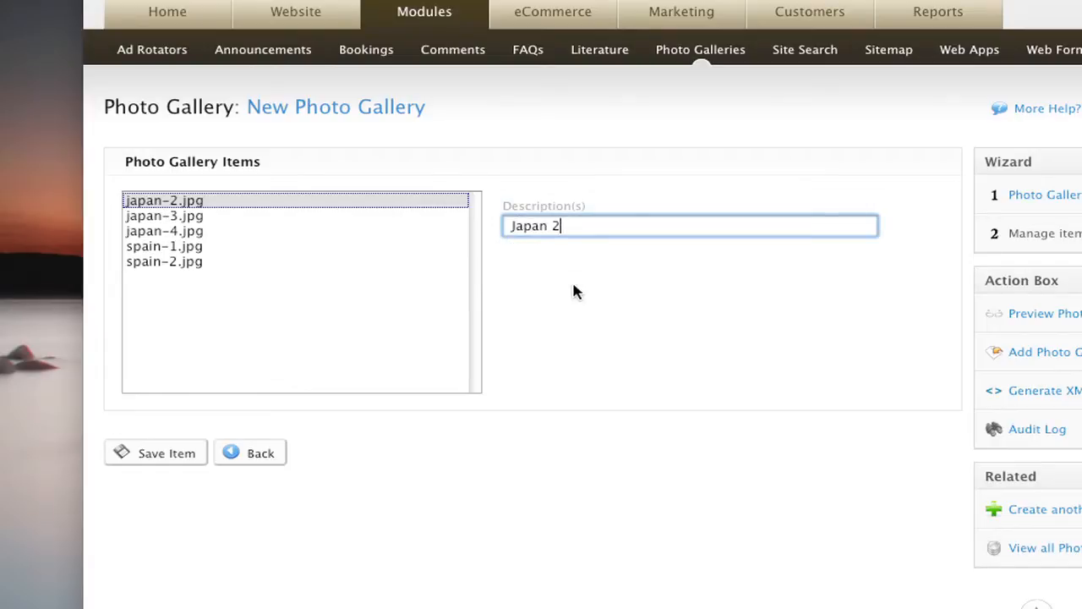
{"action": "left_click", "coordinate": [172, 453]}
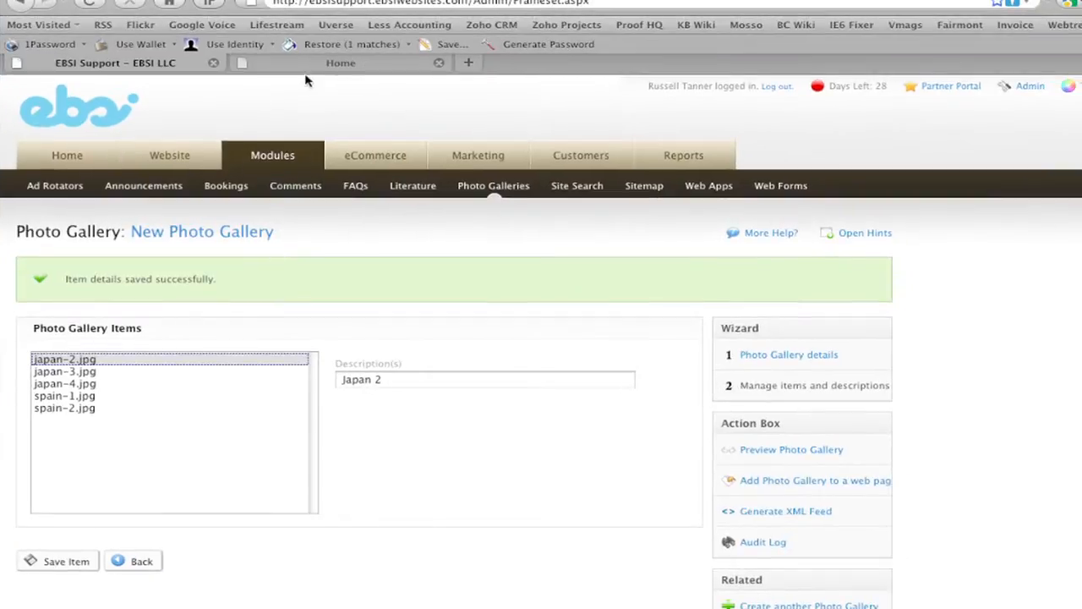
Switch to the public website and examine the sample text on its About Us page
{"action": "left_click", "coordinate": [310, 71]}
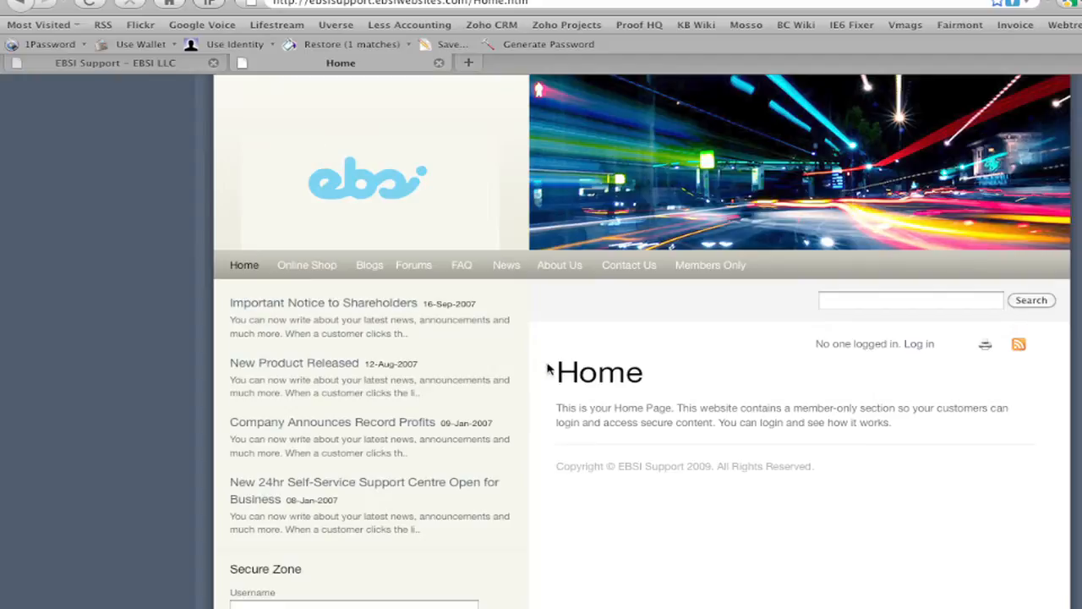
{"action": "left_click", "coordinate": [558, 269]}
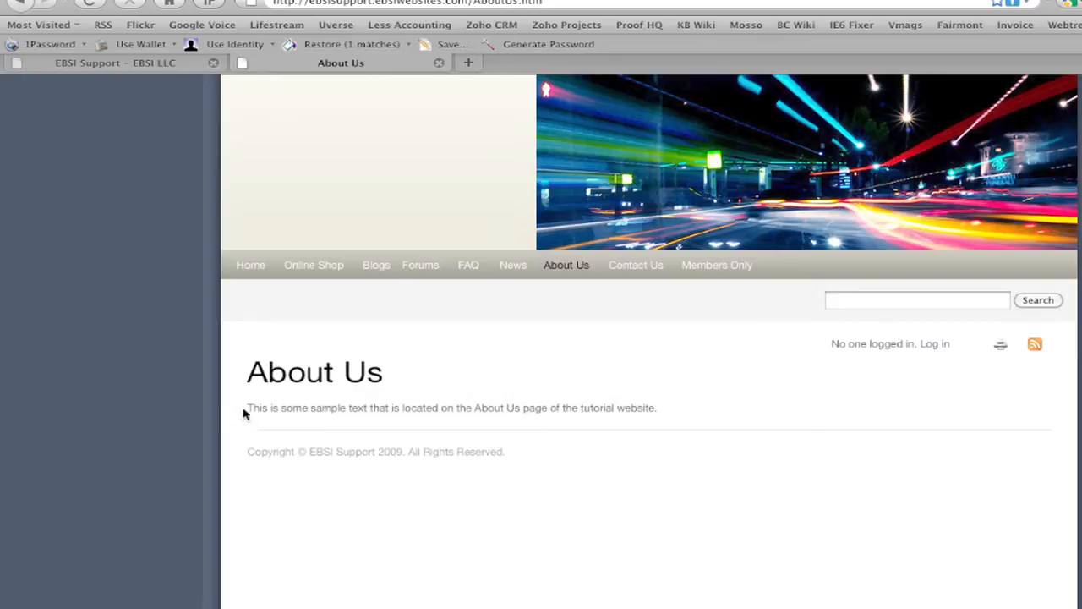
{"action": "left_click_drag", "start_coordinate": [245, 410], "coordinate": [667, 412]}
{"action": "left_click", "coordinate": [670, 412]}
{"action": "left_click_drag", "start_coordinate": [371, 382], "coordinate": [658, 408]}
{"action": "left_click", "coordinate": [660, 408]}
{"action": "left_click_drag", "start_coordinate": [350, 413], "coordinate": [560, 412]}
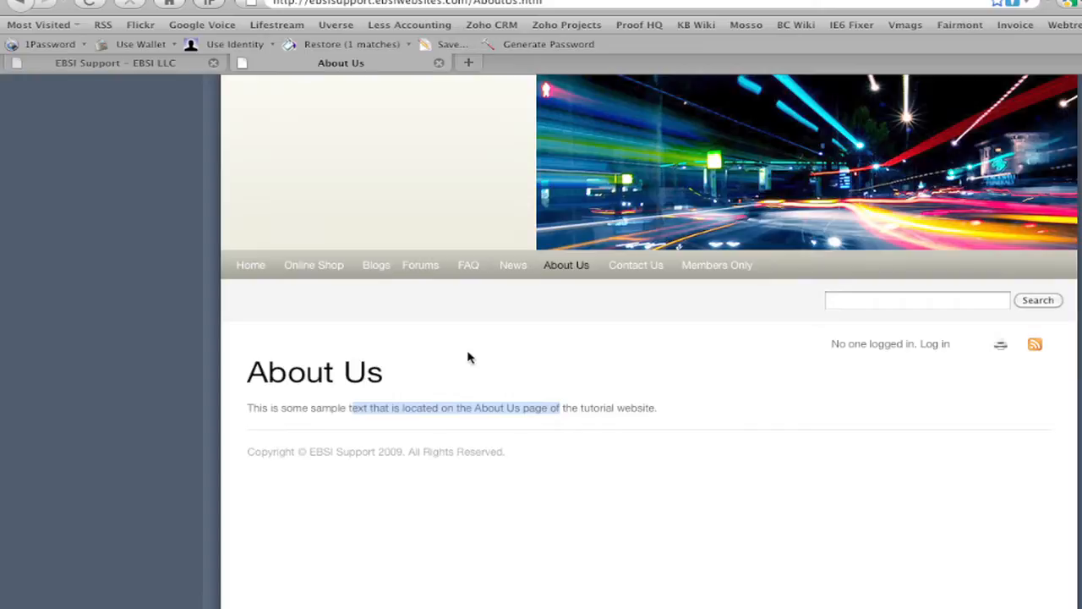
Return to the admin system and open the About Us web page for editing
{"action": "left_click", "coordinate": [141, 64]}
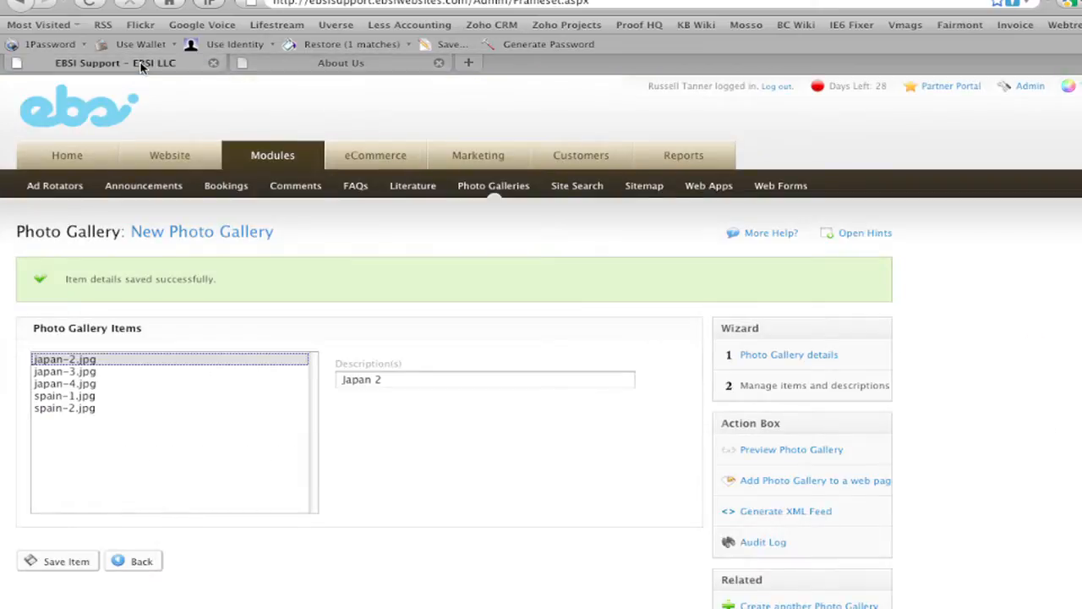
{"action": "left_click", "coordinate": [171, 160]}
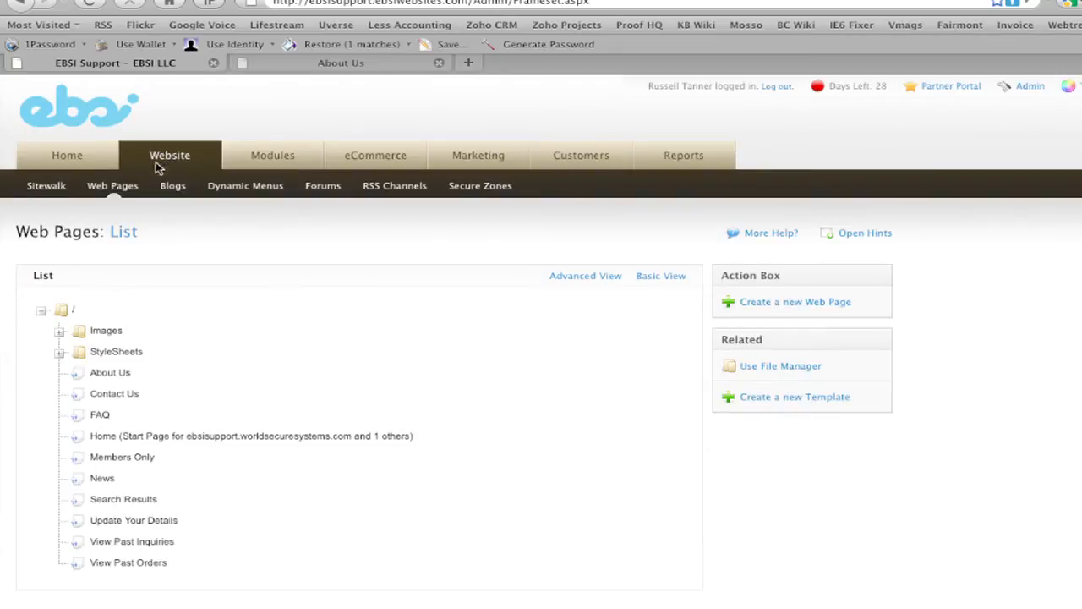
{"action": "left_click", "coordinate": [128, 189]}
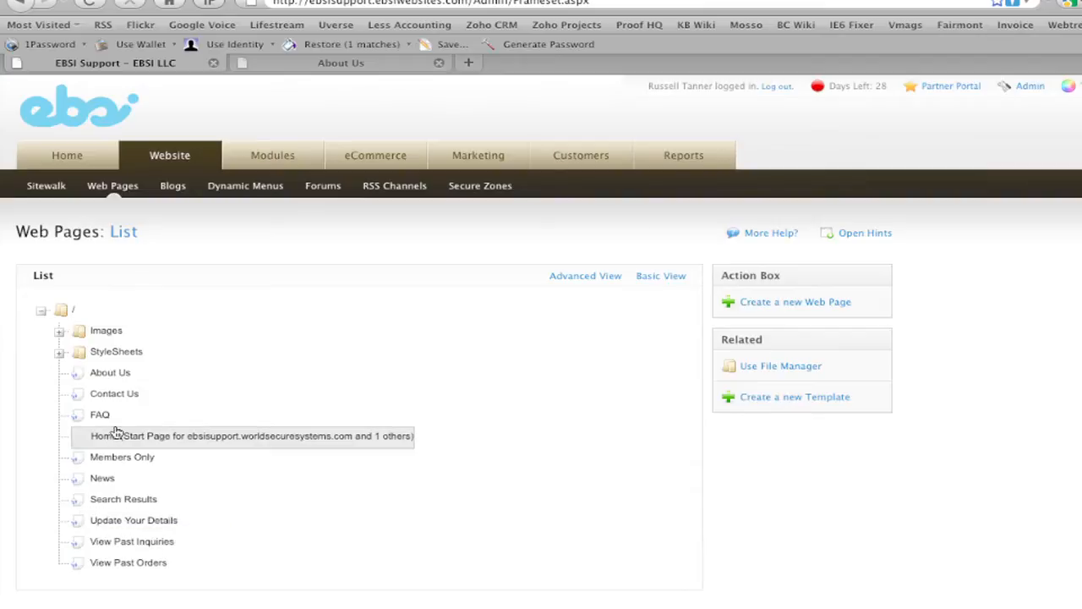
{"action": "left_click", "coordinate": [111, 373]}
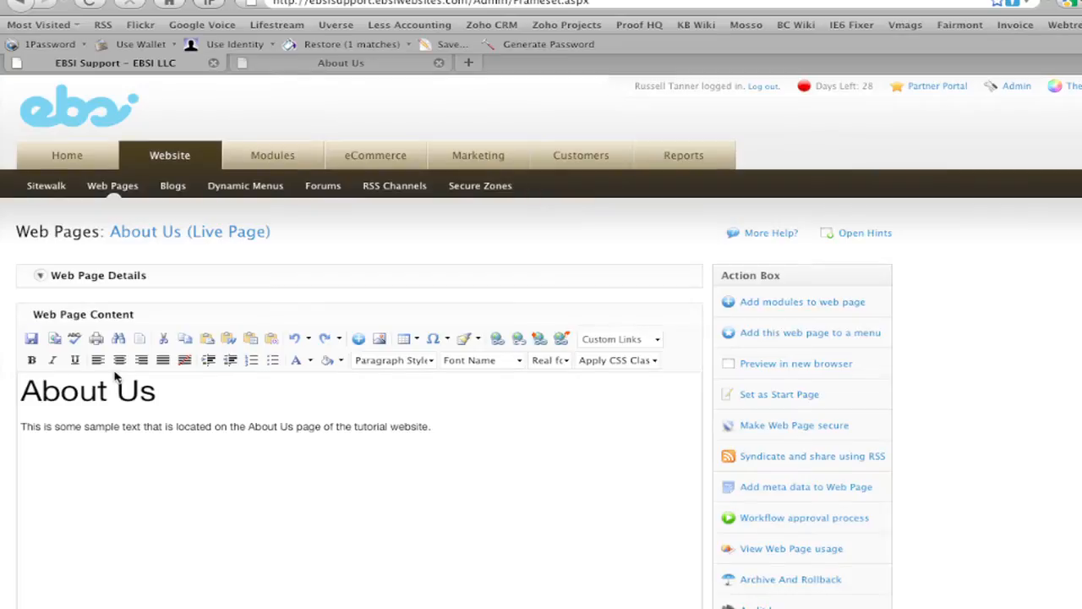
Compare the heading and sample text in the About Us editor with those on the public page
{"action": "left_click_drag", "start_coordinate": [21, 390], "coordinate": [149, 382]}
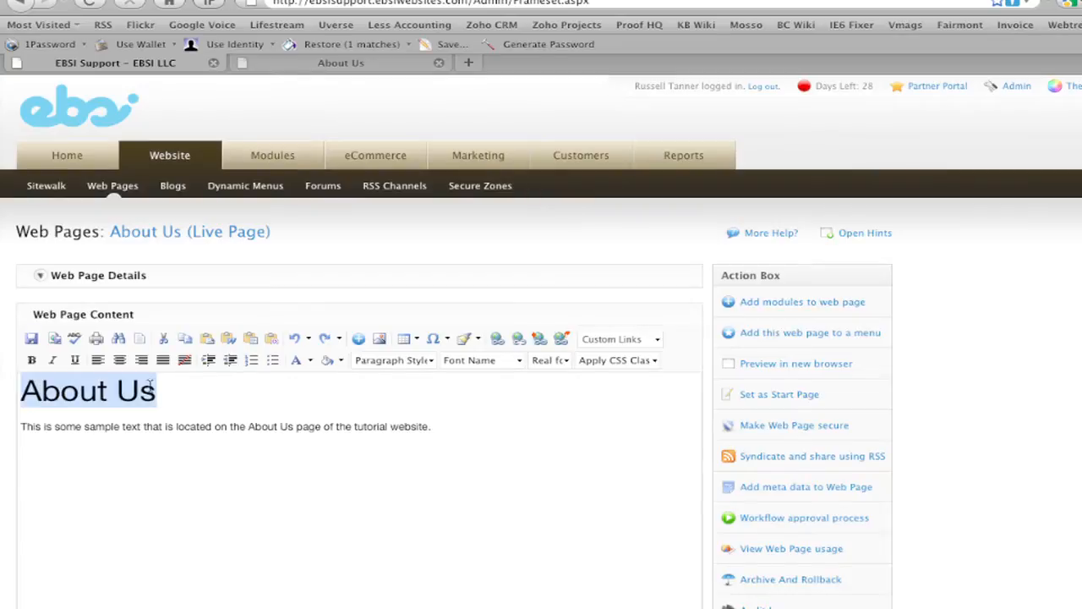
{"action": "left_click_drag", "start_coordinate": [22, 426], "coordinate": [100, 426]}
{"action": "left_click", "coordinate": [147, 426]}
{"action": "left_click", "coordinate": [342, 65]}
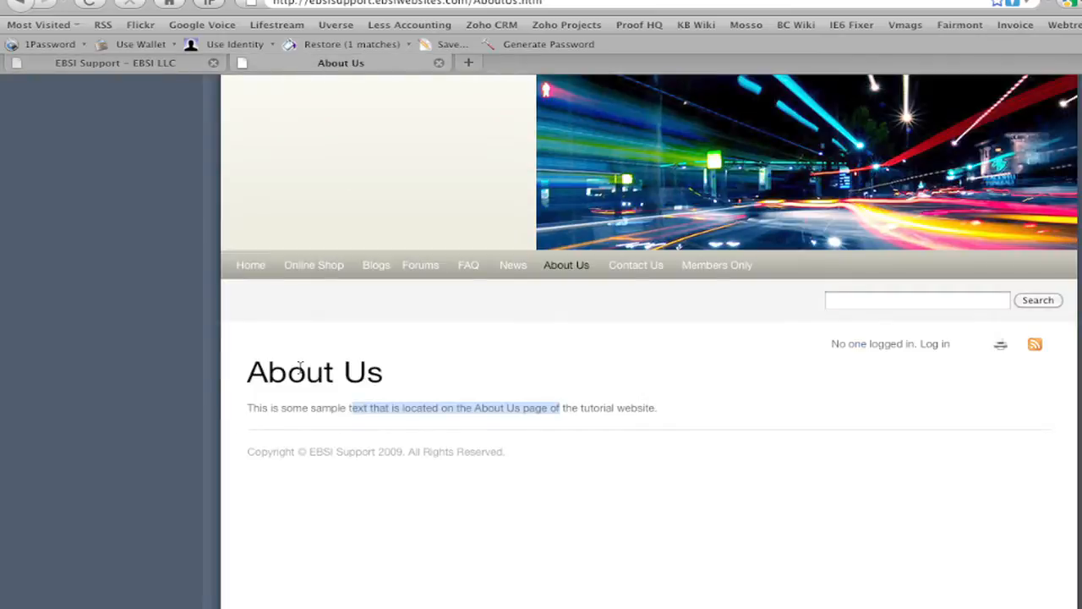
{"action": "left_click_drag", "start_coordinate": [253, 369], "coordinate": [420, 373]}
{"action": "left_click", "coordinate": [421, 373]}
{"action": "left_click_drag", "start_coordinate": [249, 409], "coordinate": [514, 410]}
{"action": "left_click", "coordinate": [534, 407]}
Return to the admin editor and delete the sample sentence below the About Us heading
{"action": "left_click", "coordinate": [100, 63]}
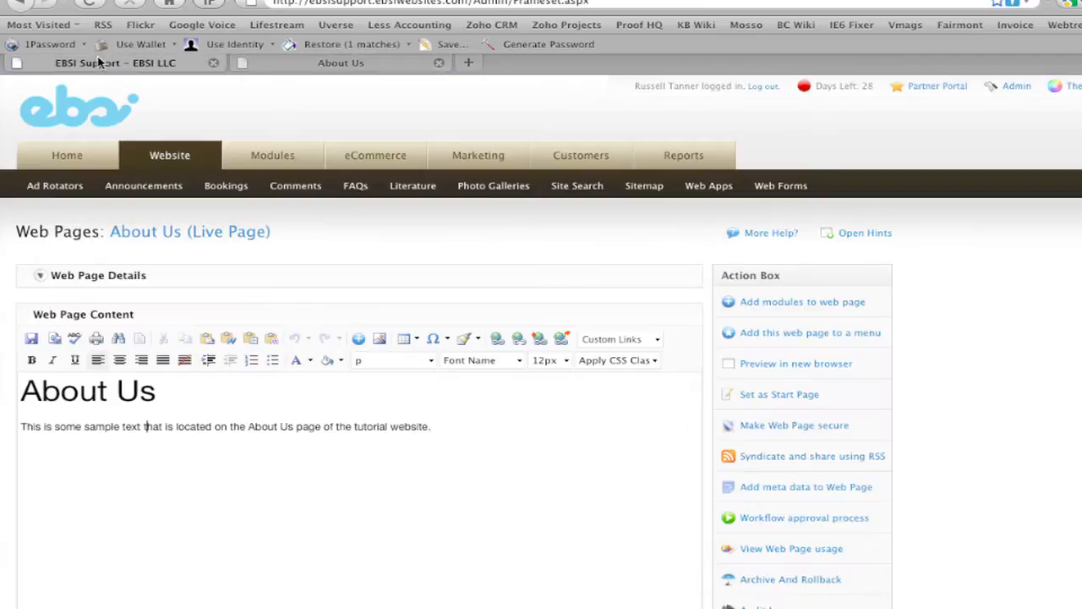
{"action": "left_click_drag", "start_coordinate": [22, 427], "coordinate": [436, 431]}
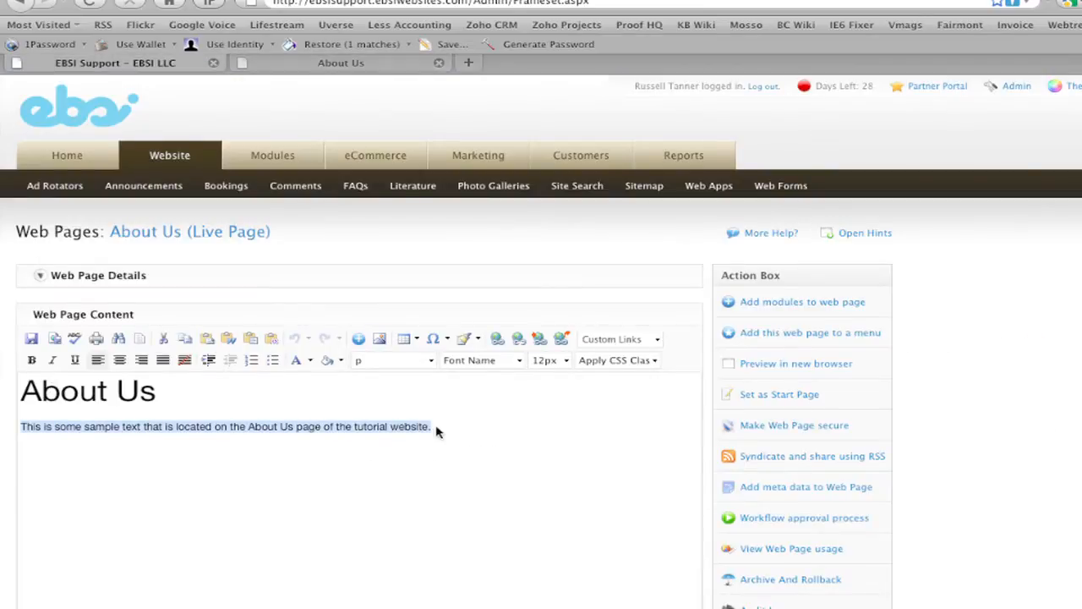
{"action": "key", "text": "Delete"}
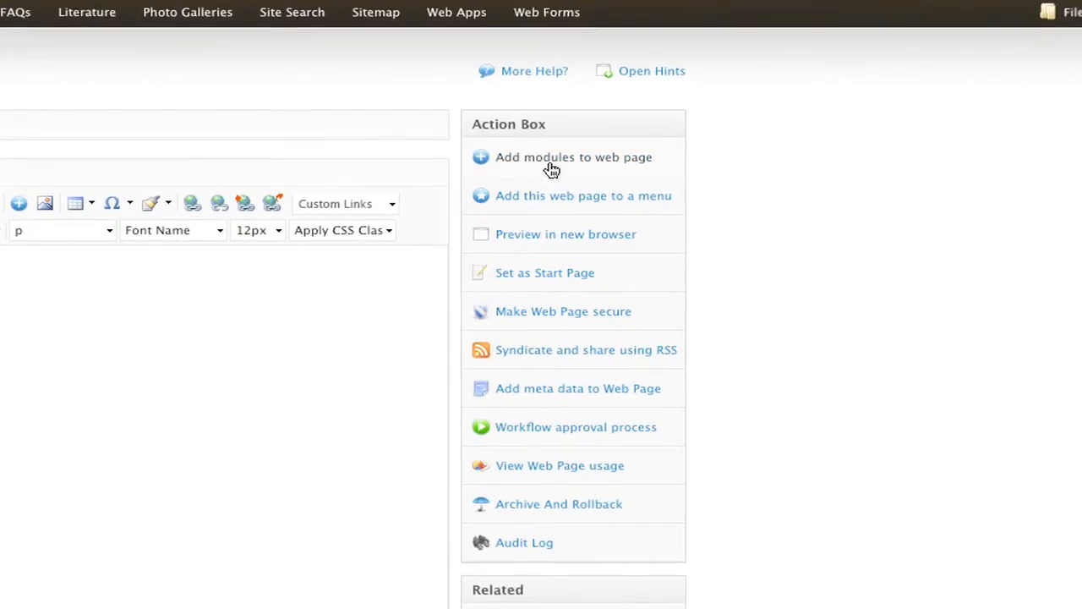
Start adding a module that displays a specific photo gallery, choose "Gallery" and look over its preview
{"action": "left_click", "coordinate": [553, 172]}
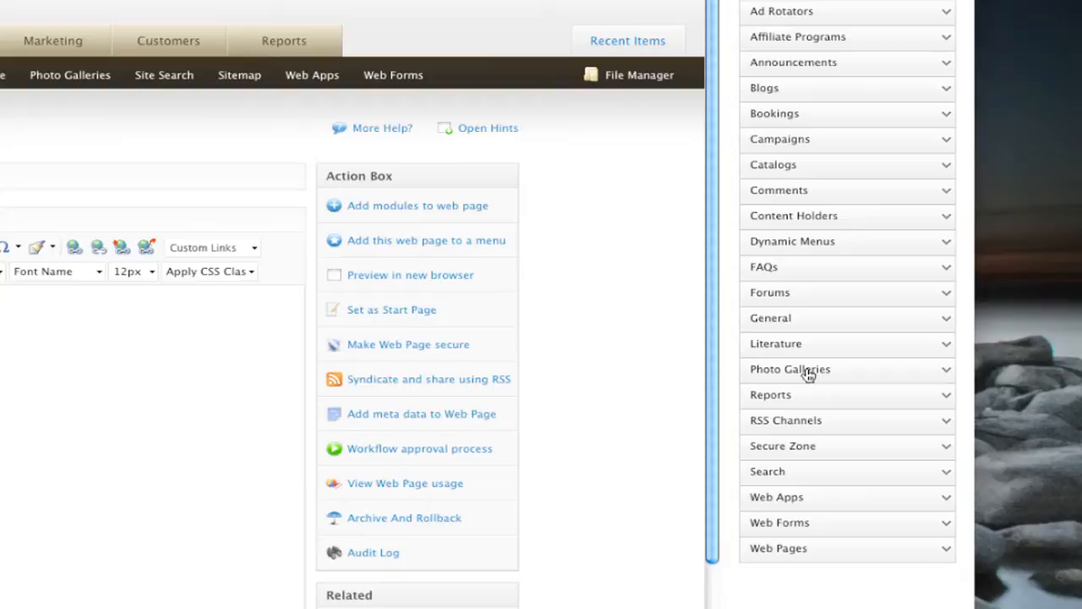
{"action": "left_click", "coordinate": [807, 372]}
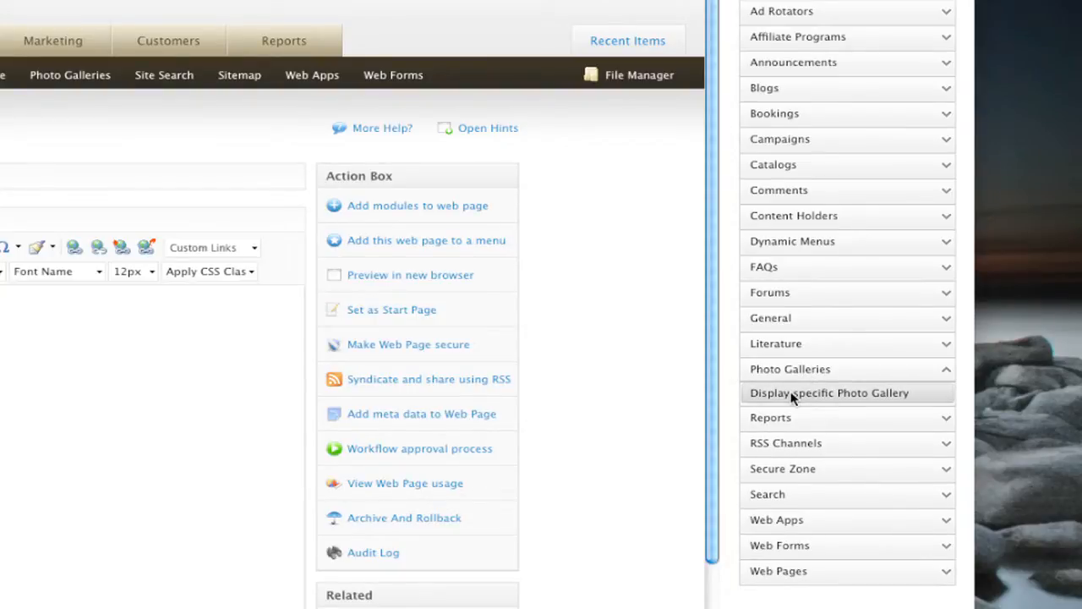
{"action": "left_click", "coordinate": [793, 394]}
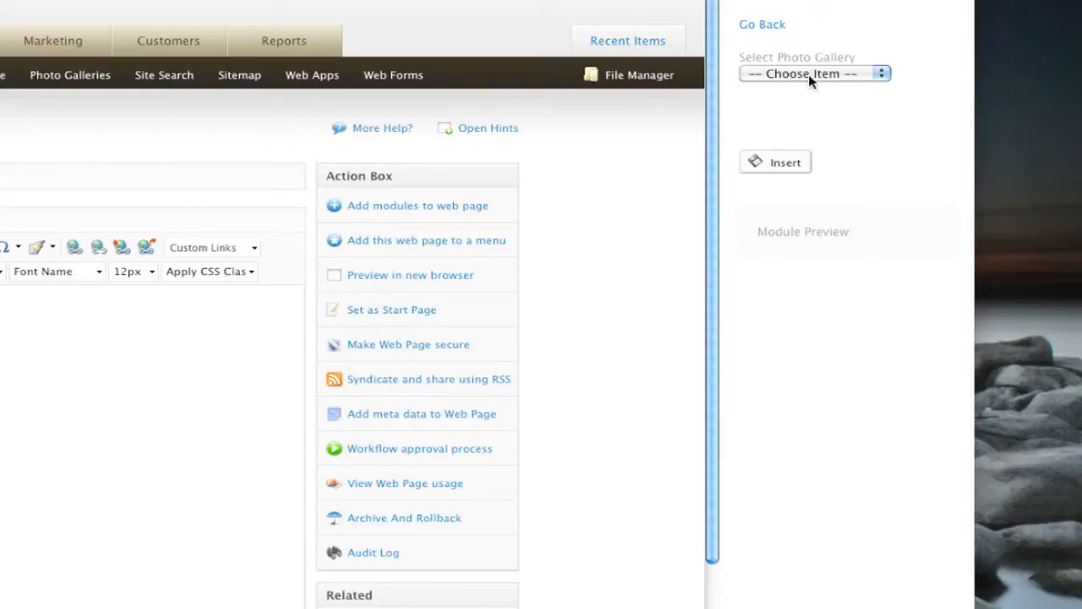
{"action": "left_click", "coordinate": [808, 74]}
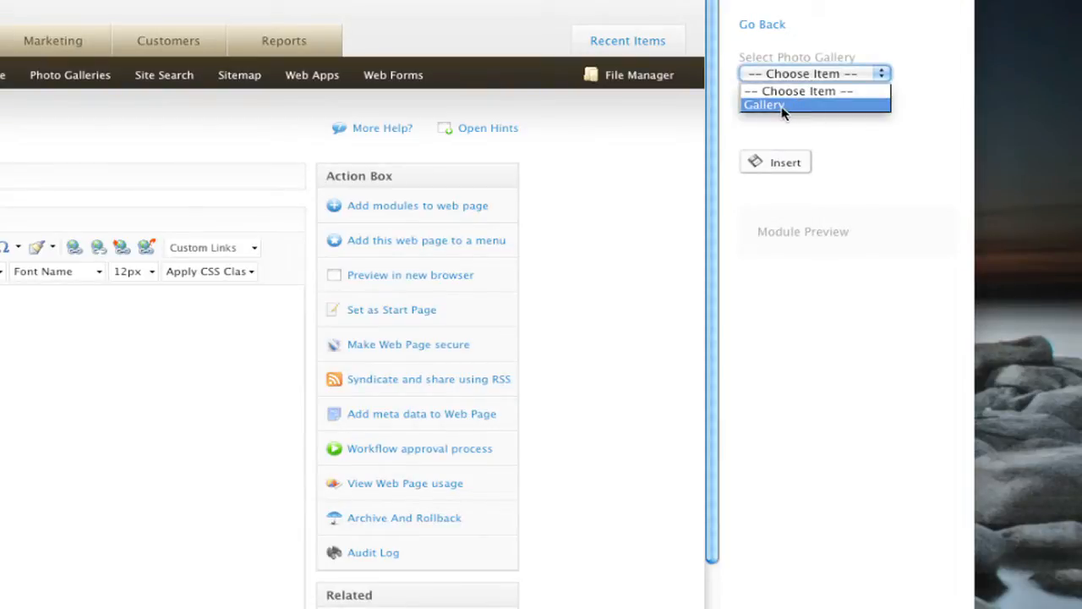
{"action": "left_click", "coordinate": [782, 105]}
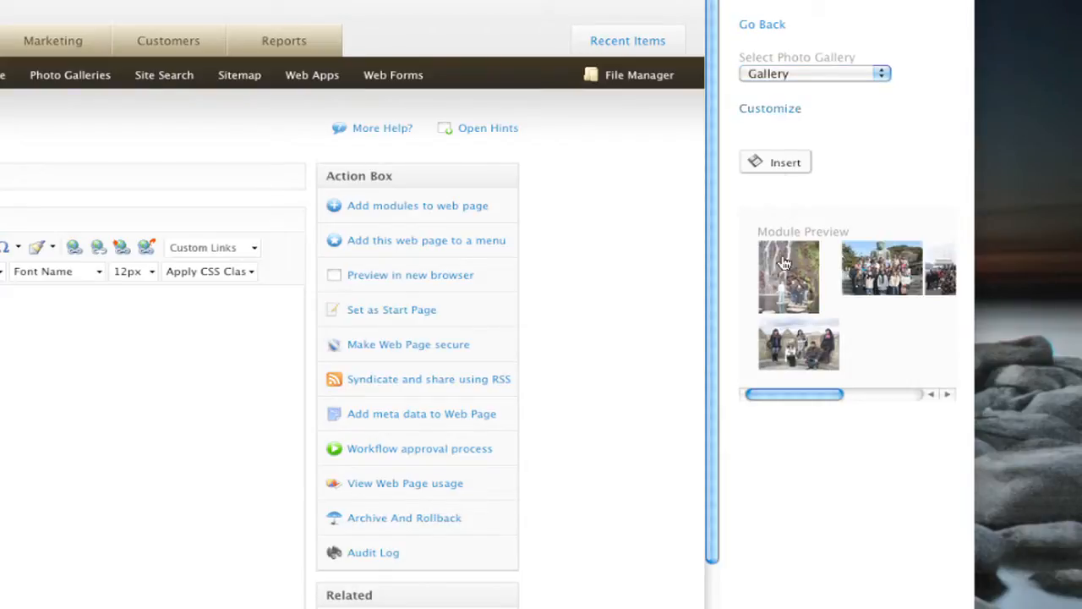
{"action": "mouse_move", "coordinate": [794, 397]}
{"action": "left_mouse_down"}
{"action": "mouse_move", "coordinate": [910, 389]}
{"action": "mouse_move", "coordinate": [769, 388]}
{"action": "mouse_move", "coordinate": [935, 386]}
{"action": "mouse_move", "coordinate": [807, 393]}
{"action": "left_mouse_up"}
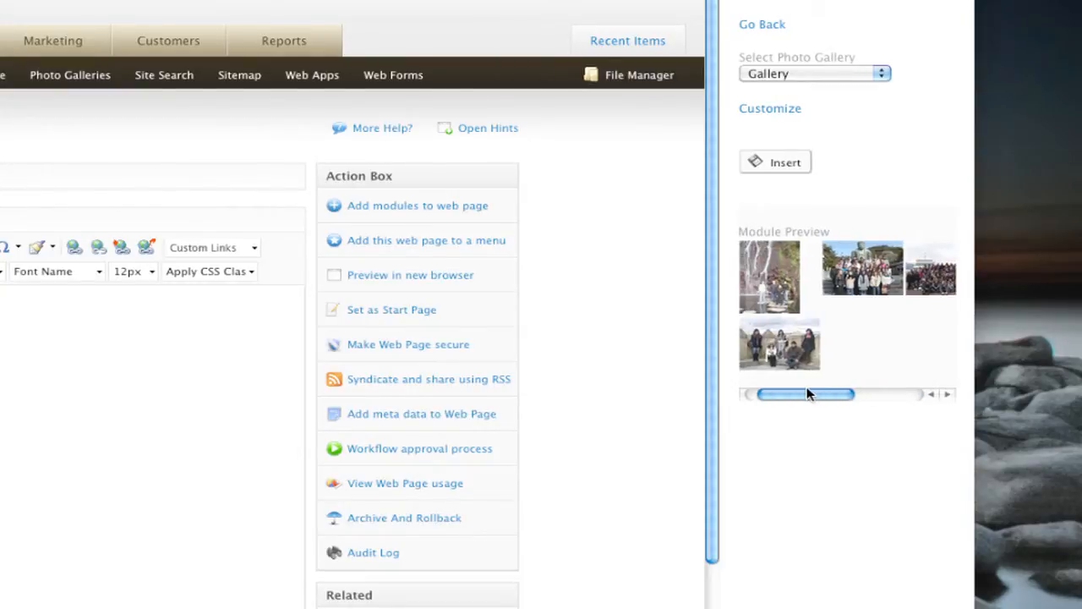
Customize the photo gallery module with a row length of 5
{"action": "left_click", "coordinate": [786, 119]}
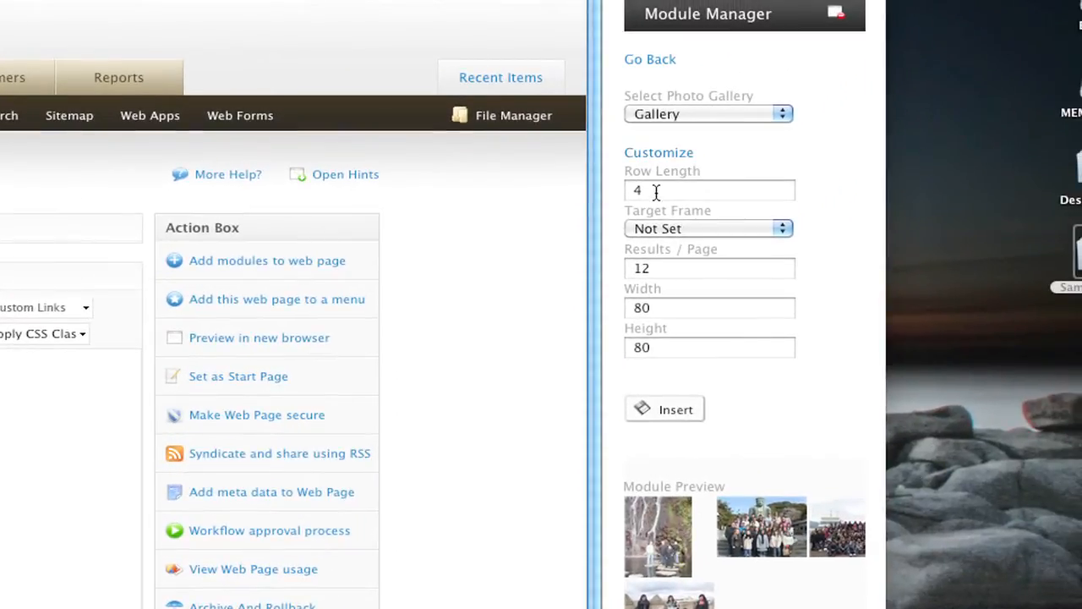
{"action": "double_click", "coordinate": [656, 190]}
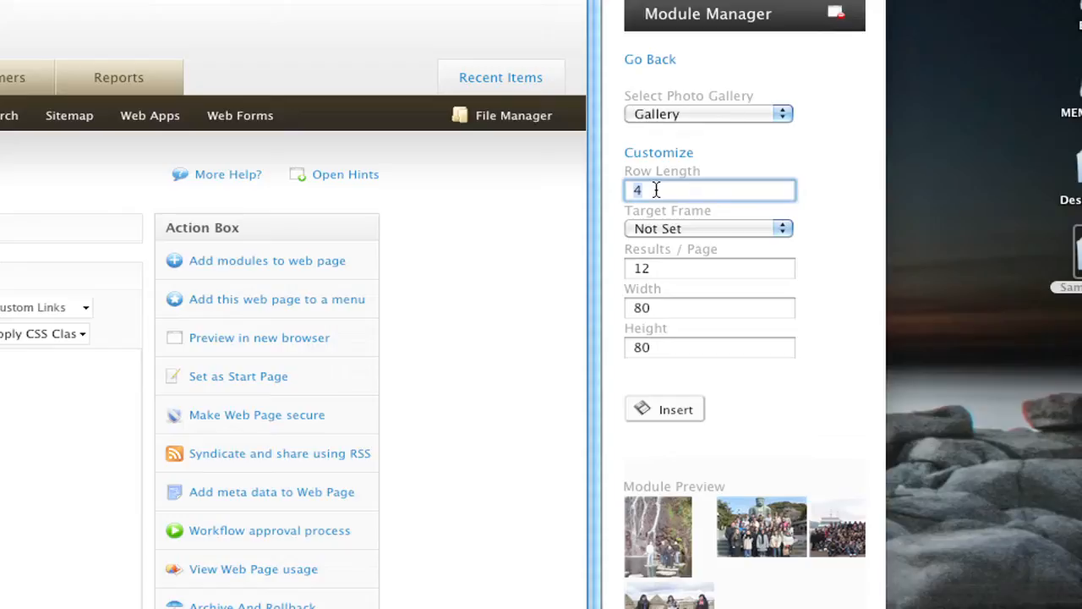
{"action": "type", "text": "5"}
{"action": "key", "text": "Tab"}
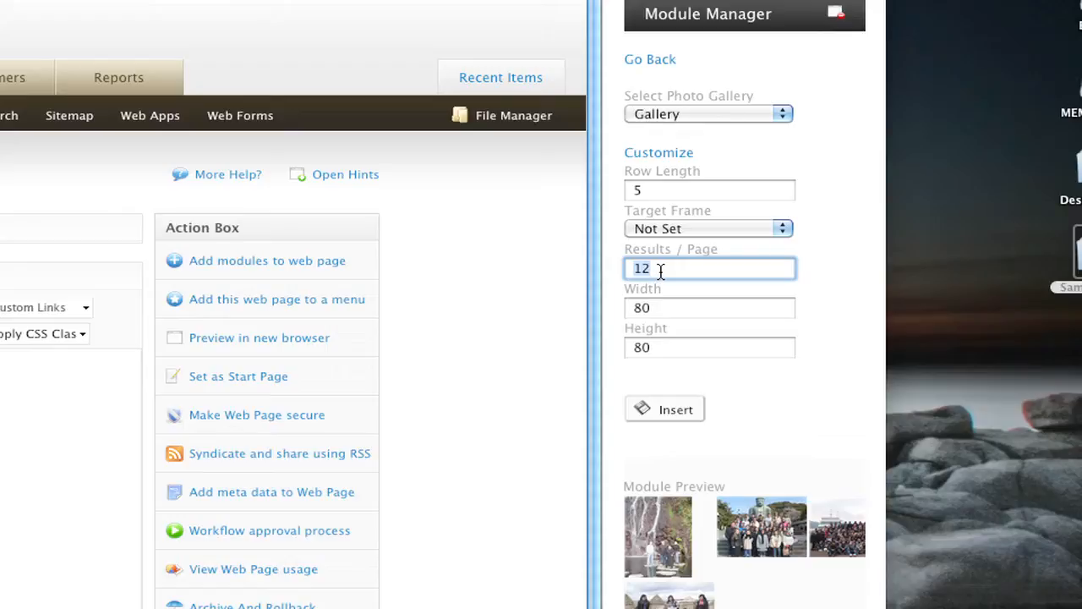
{"action": "left_click", "coordinate": [667, 309]}
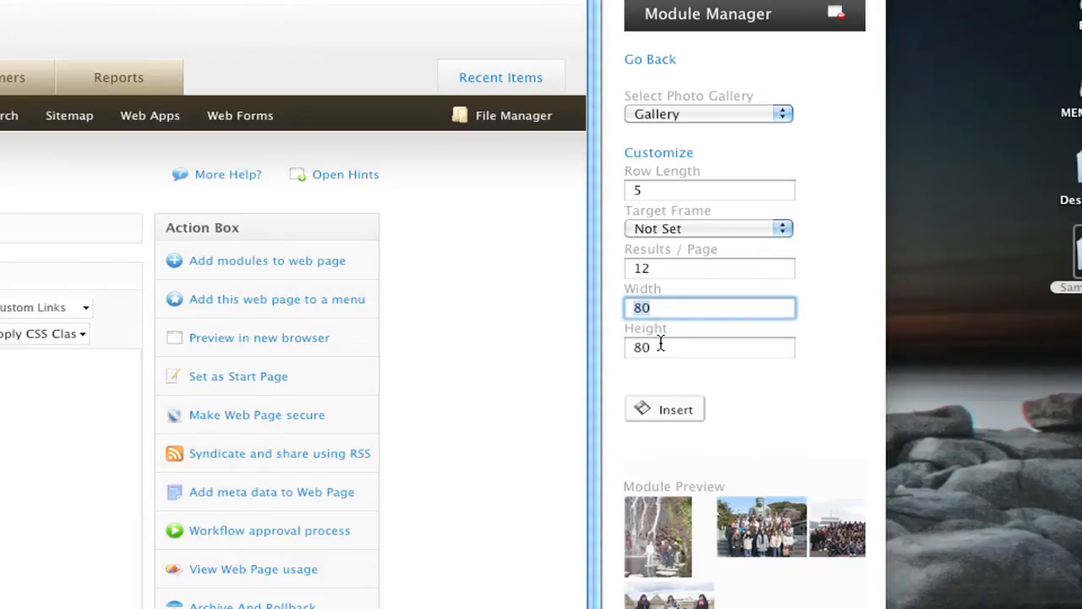
{"action": "left_click", "coordinate": [664, 307]}
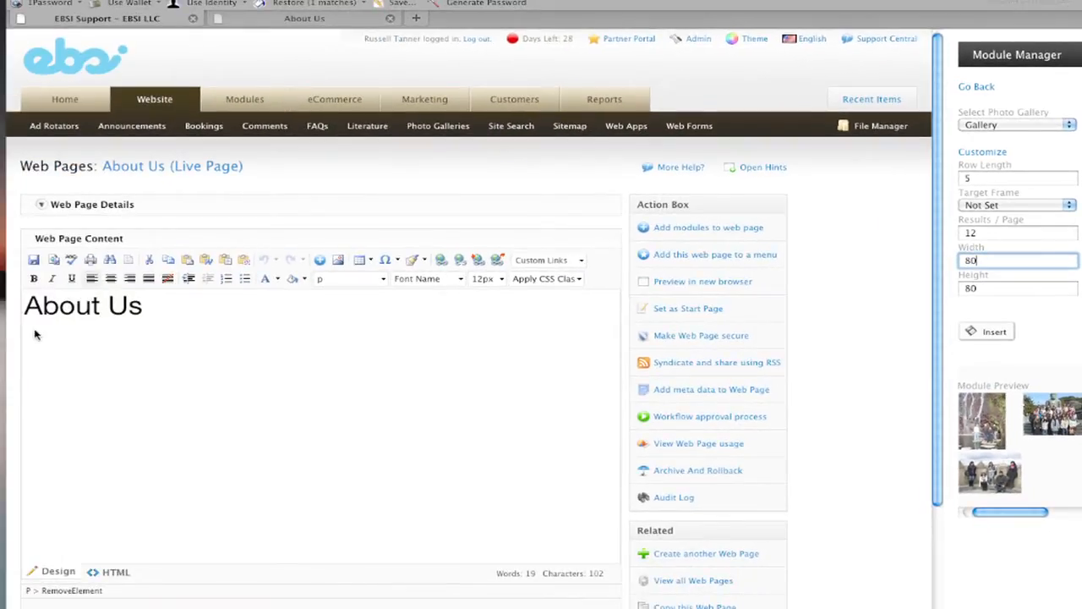
Insert the photo gallery module below the About Us heading, then save and publish the page
{"action": "left_click", "coordinate": [38, 335]}
{"action": "left_click", "coordinate": [32, 341]}
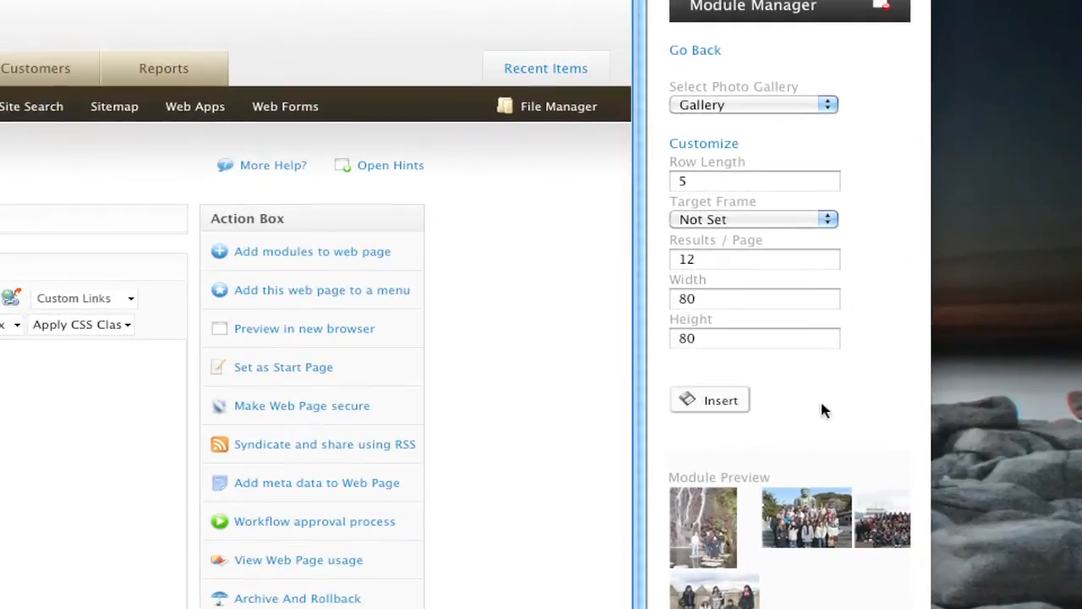
{"action": "left_click", "coordinate": [717, 405]}
{"action": "scroll", "coordinate": [495, 468], "scroll_direction": "down", "scroll_amount": 3}
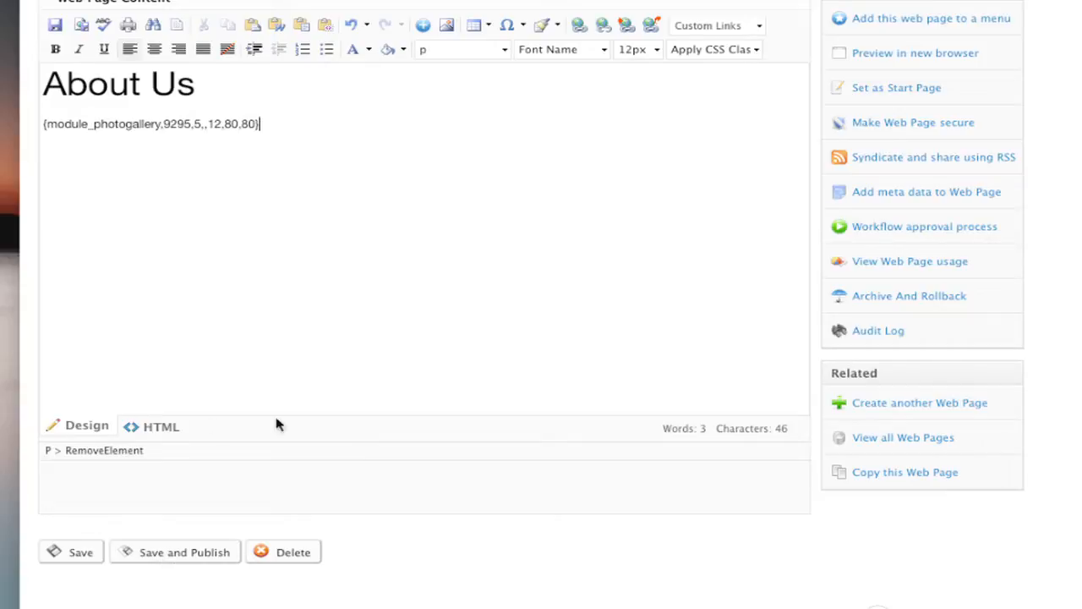
{"action": "left_click", "coordinate": [174, 558]}
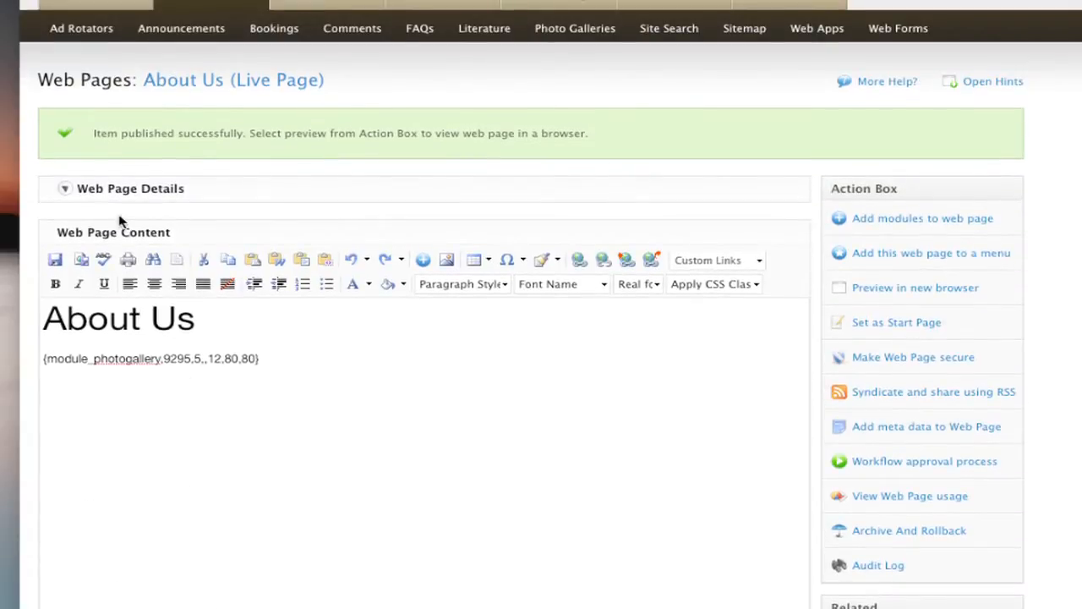
{"action": "left_click_drag", "start_coordinate": [90, 135], "coordinate": [688, 135]}
{"action": "left_click", "coordinate": [627, 137]}
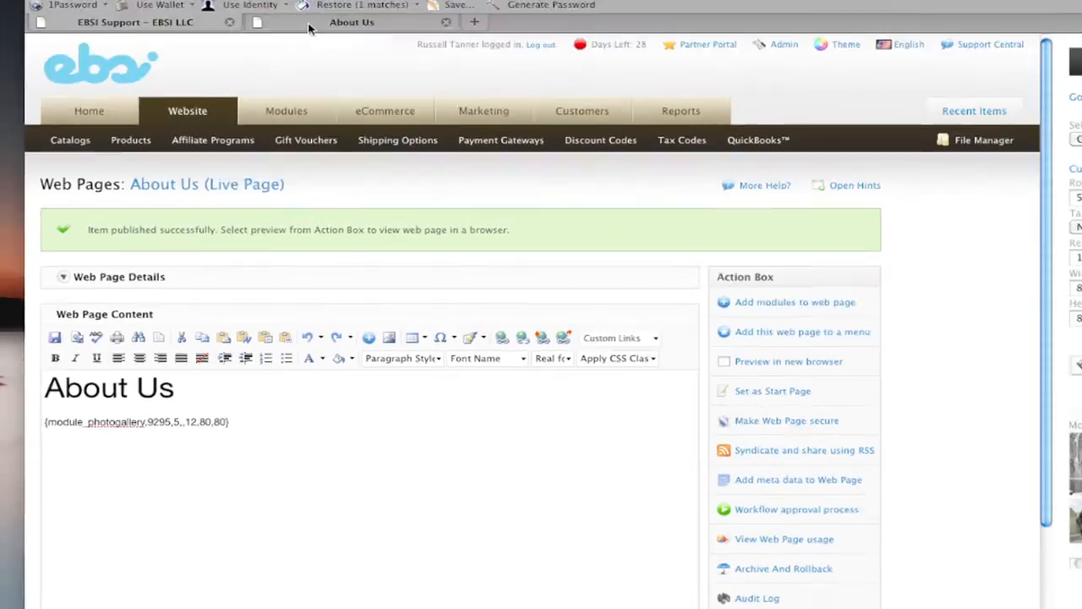
Reload the public About Us page, view an enlarged gallery image and close it again
{"action": "left_click", "coordinate": [292, 37]}
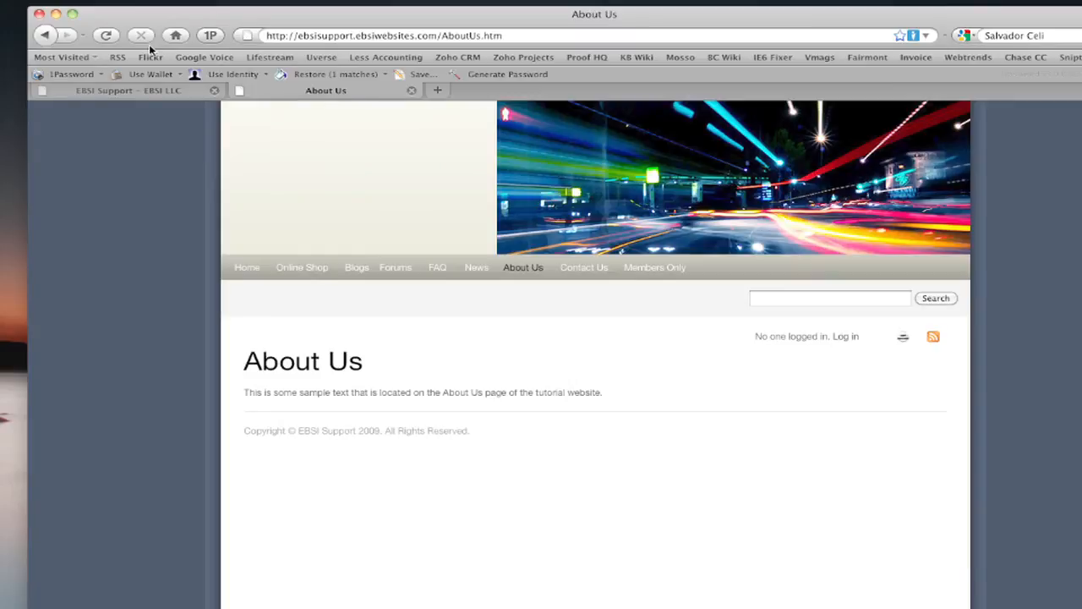
{"action": "left_click", "coordinate": [108, 37]}
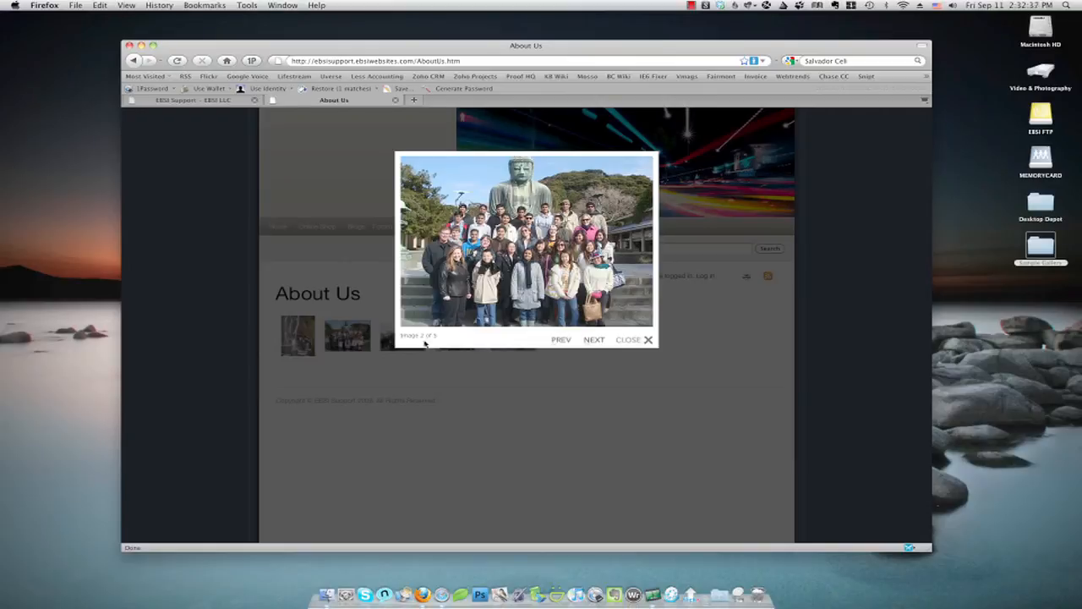
{"action": "left_click", "coordinate": [633, 340]}
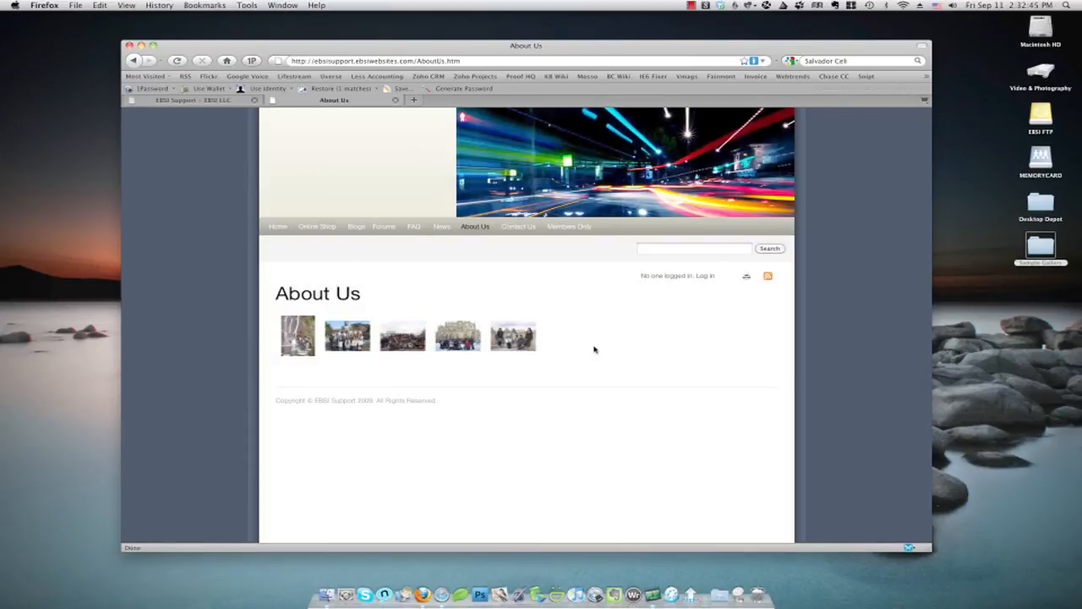